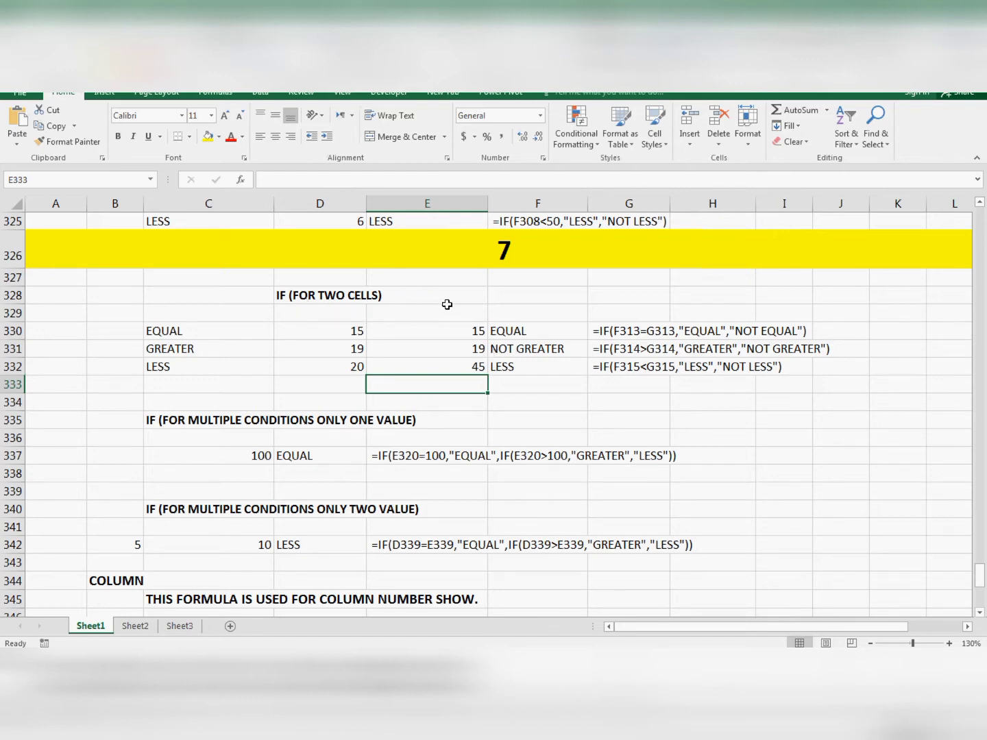
# - Clear the existing results in F330:F332 of the IF (FOR TWO CELLS) section
pyautogui.scroll(1, 476, 305)
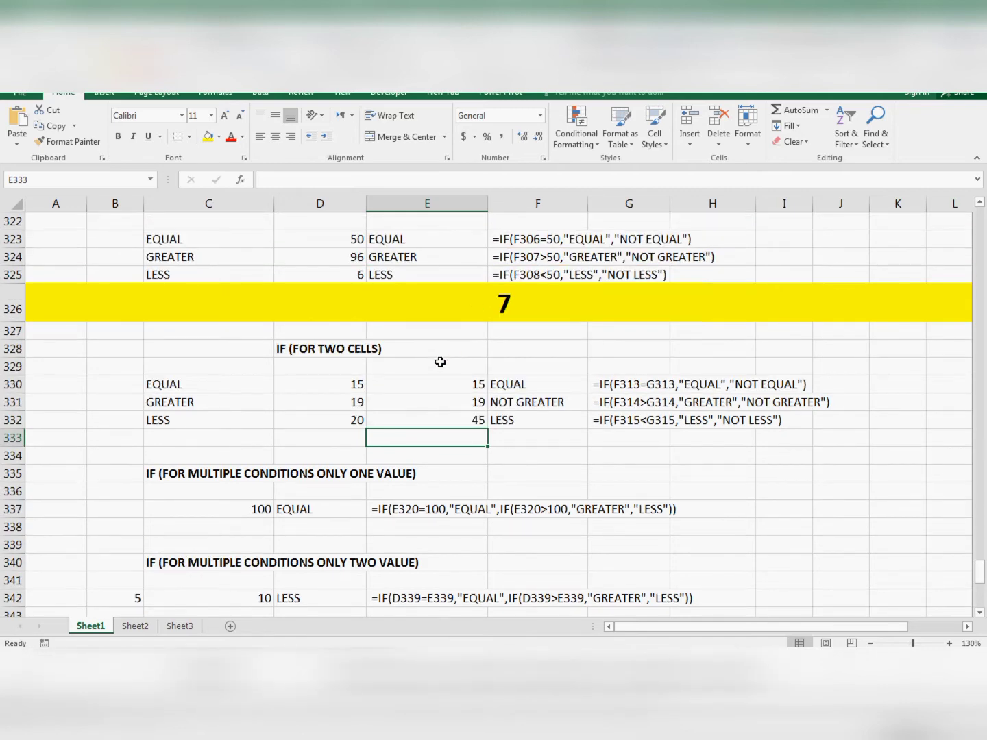
pyautogui.scroll(1, 441, 361)
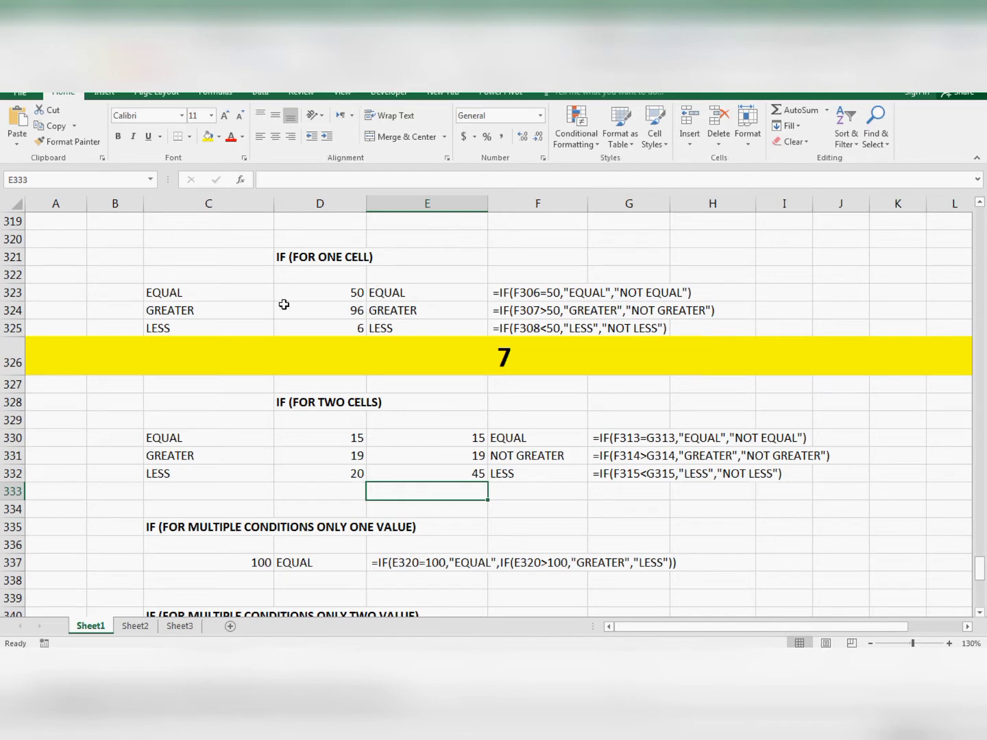
pyautogui.click(355, 292)
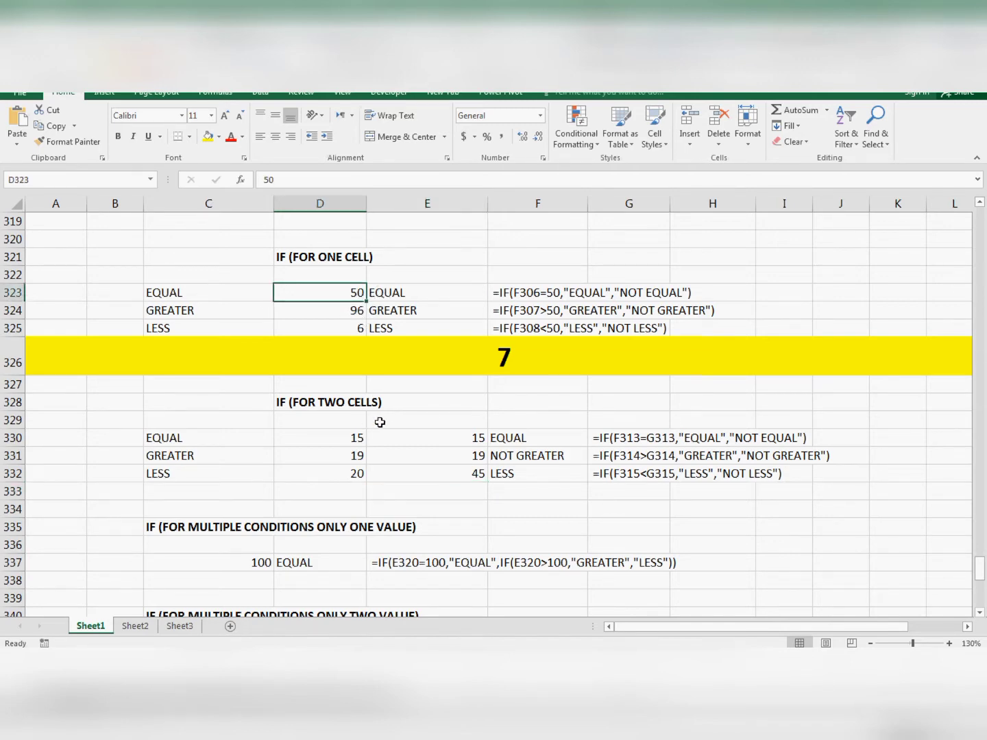
pyautogui.scroll(-1, 379, 422)
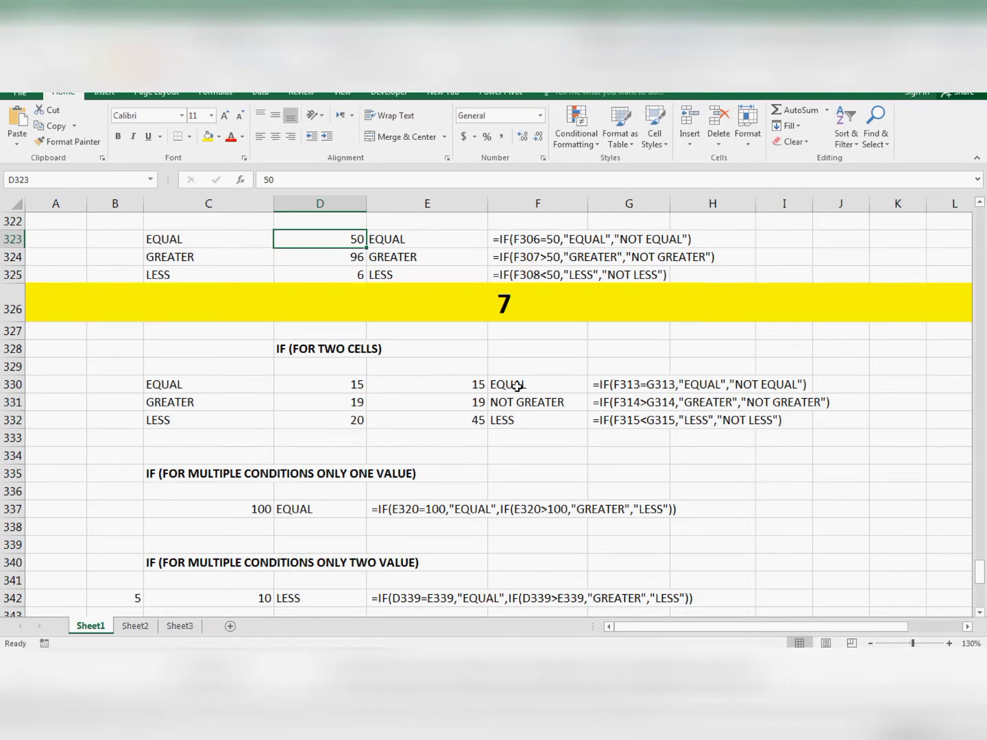
pyautogui.moveTo(516, 384); pyautogui.dragTo(515, 421)
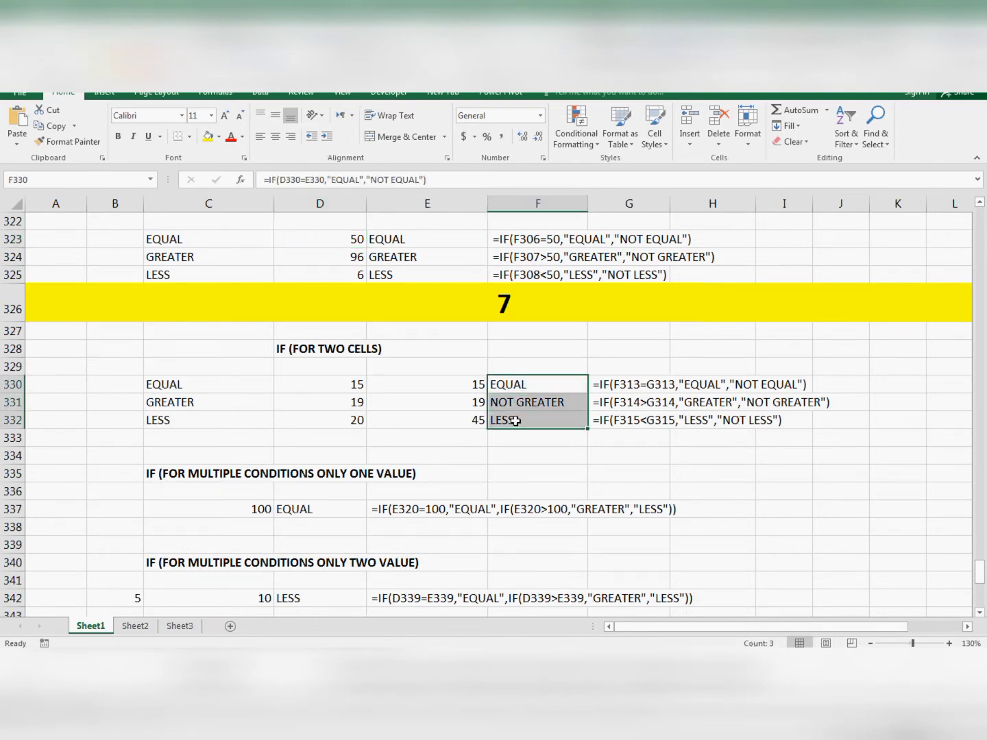
pyautogui.press('Delete')
pyautogui.hotkey('shift', 'Up')
pyautogui.hotkey('shift', 'Up')
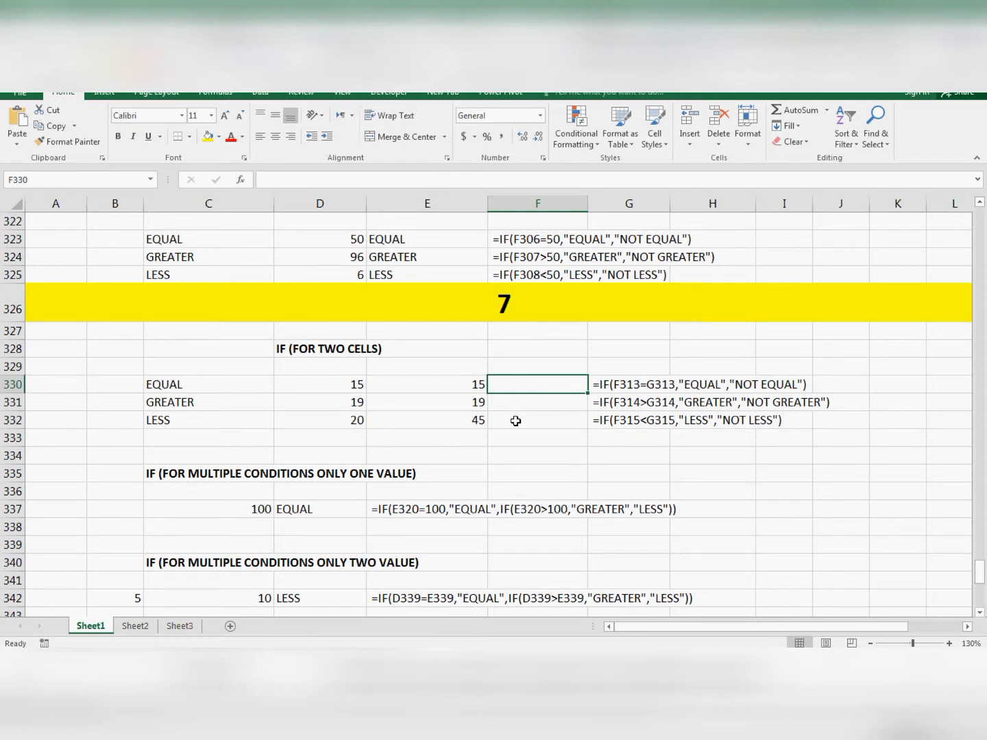
# - Enter the formula =IF(D330=E330,"EQUAL","NOT EQUAL") in cell F330
pyautogui.write('=')
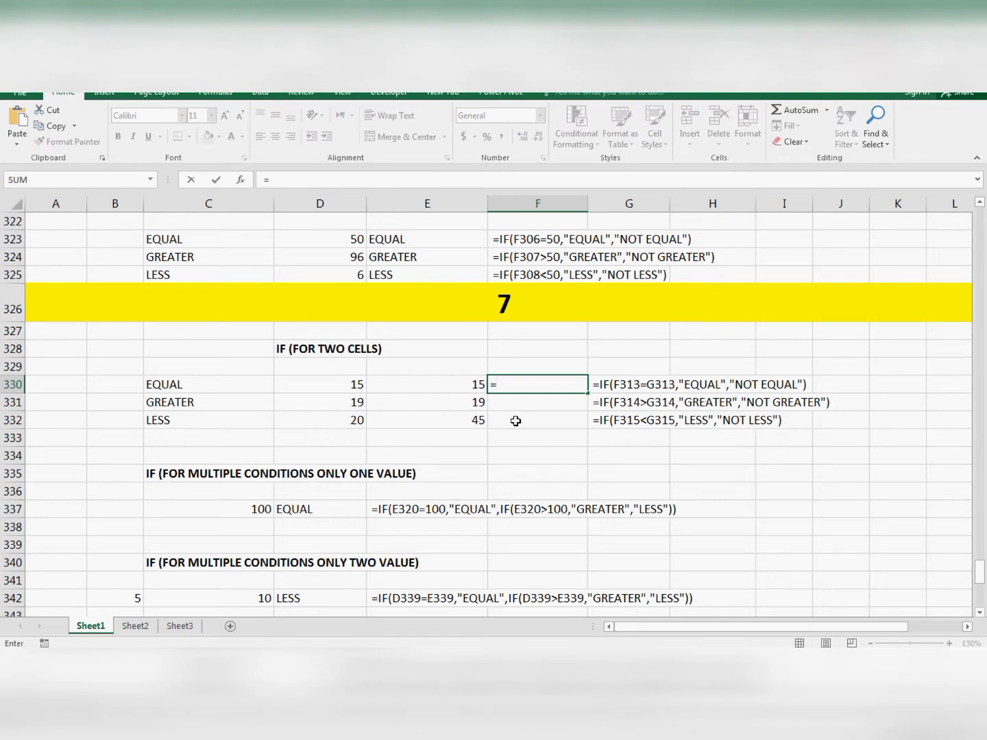
pyautogui.write('IF(')
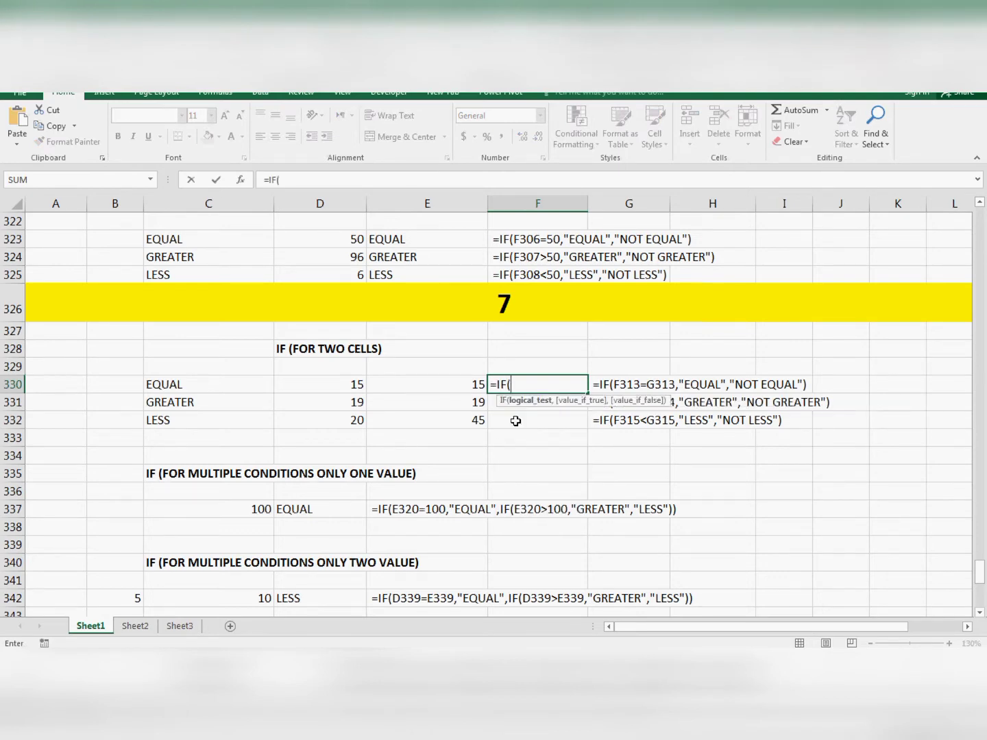
pyautogui.press('Left')
pyautogui.press('Left')
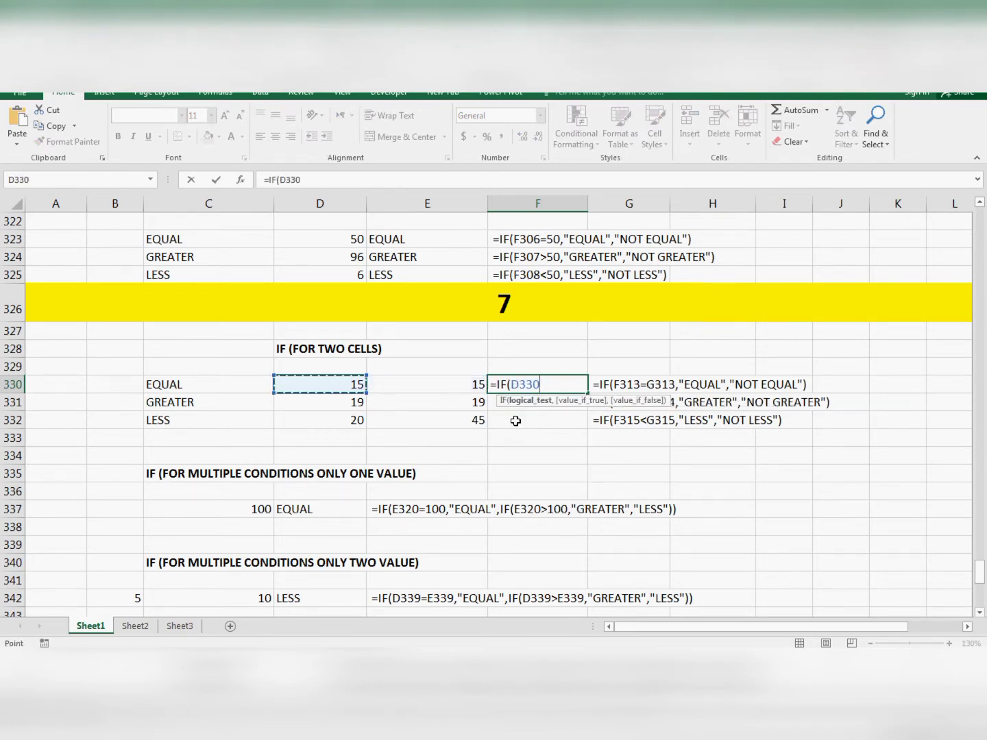
pyautogui.write('=')
pyautogui.press('Left')
pyautogui.write(',')
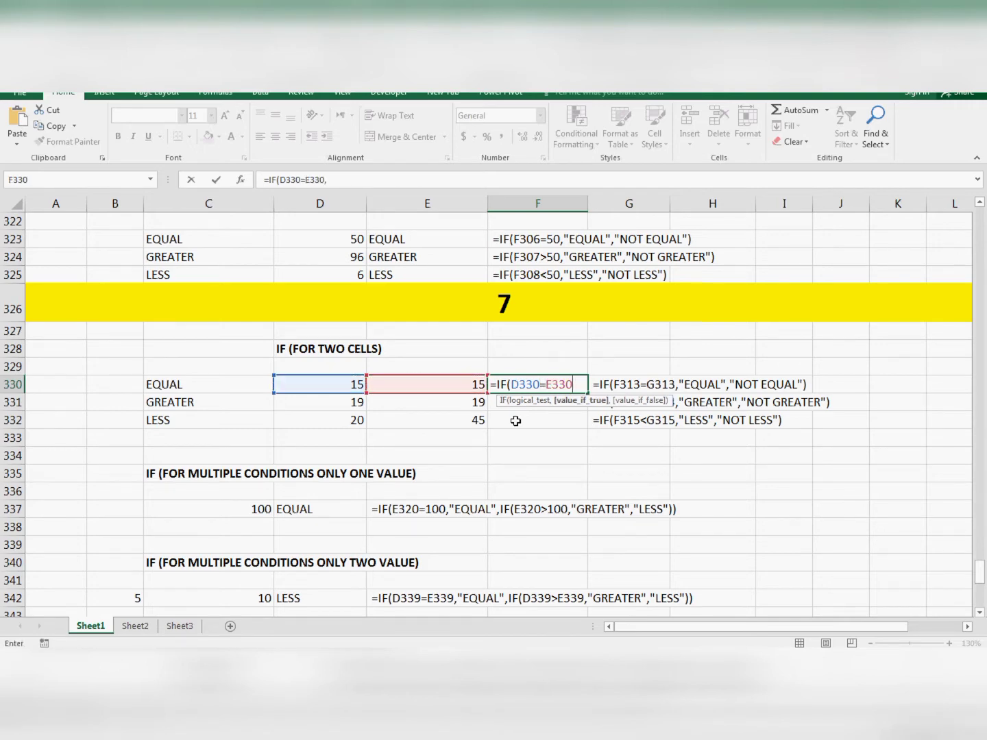
pyautogui.write('"EQUAL')
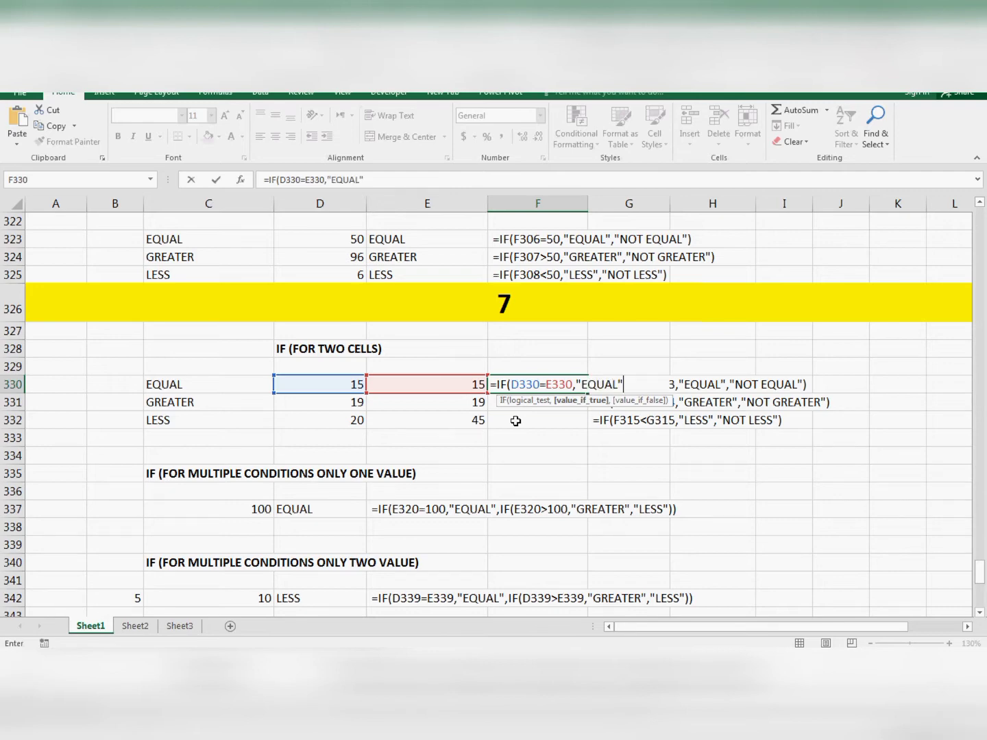
pyautogui.write('","F')
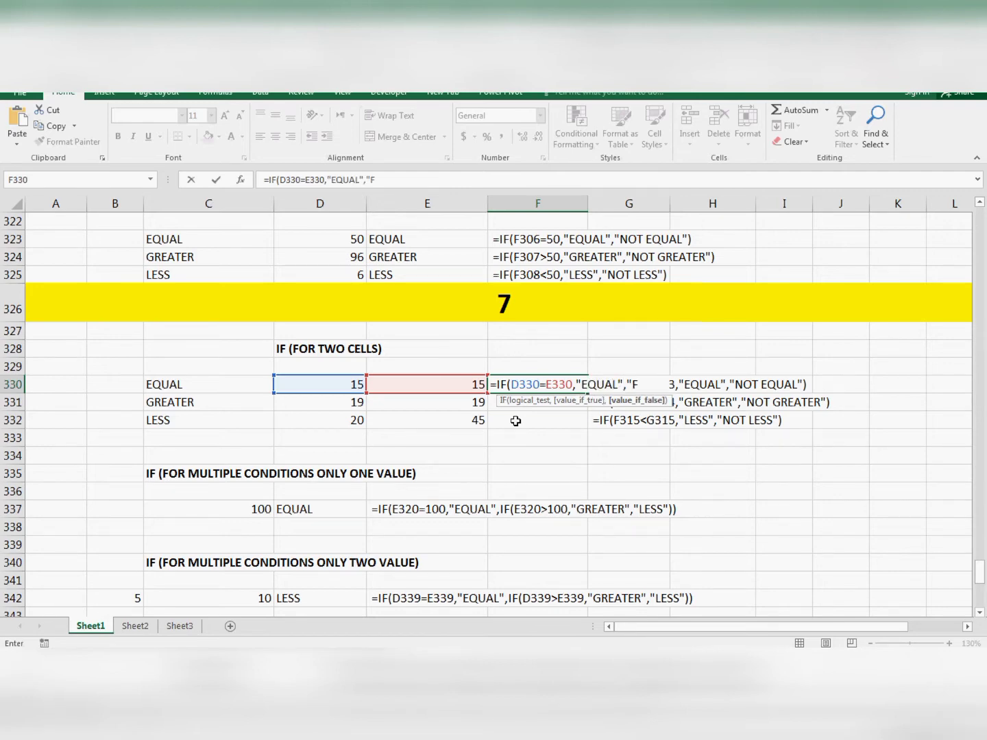
pyautogui.press('BackSpace')
pyautogui.write('NOT EQUAL"')
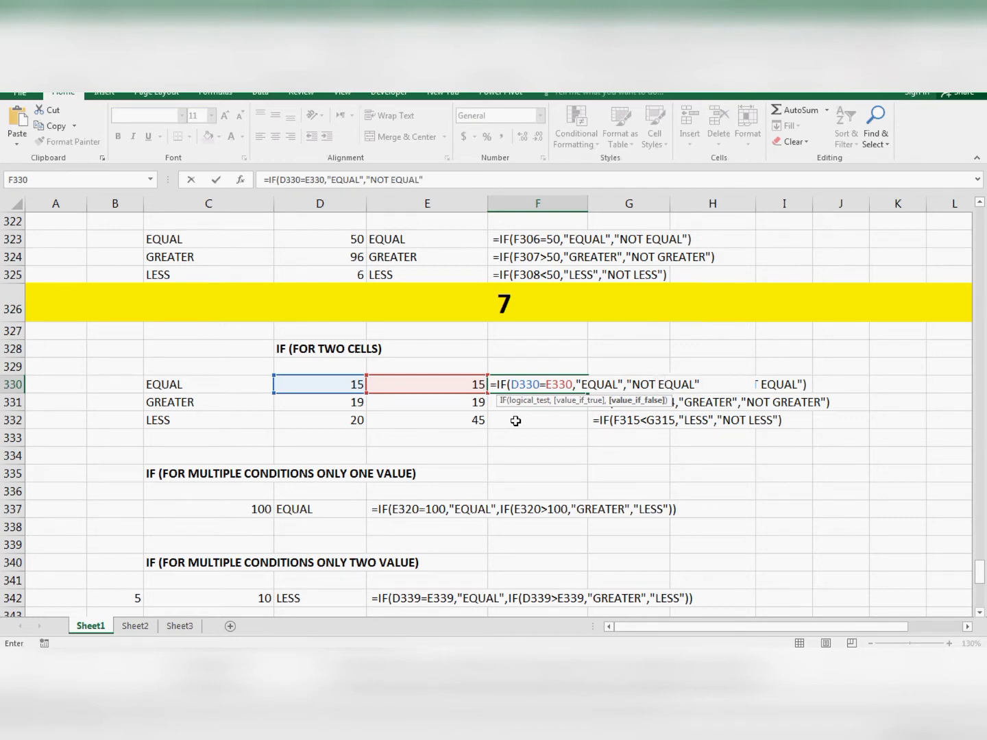
pyautogui.write(')')
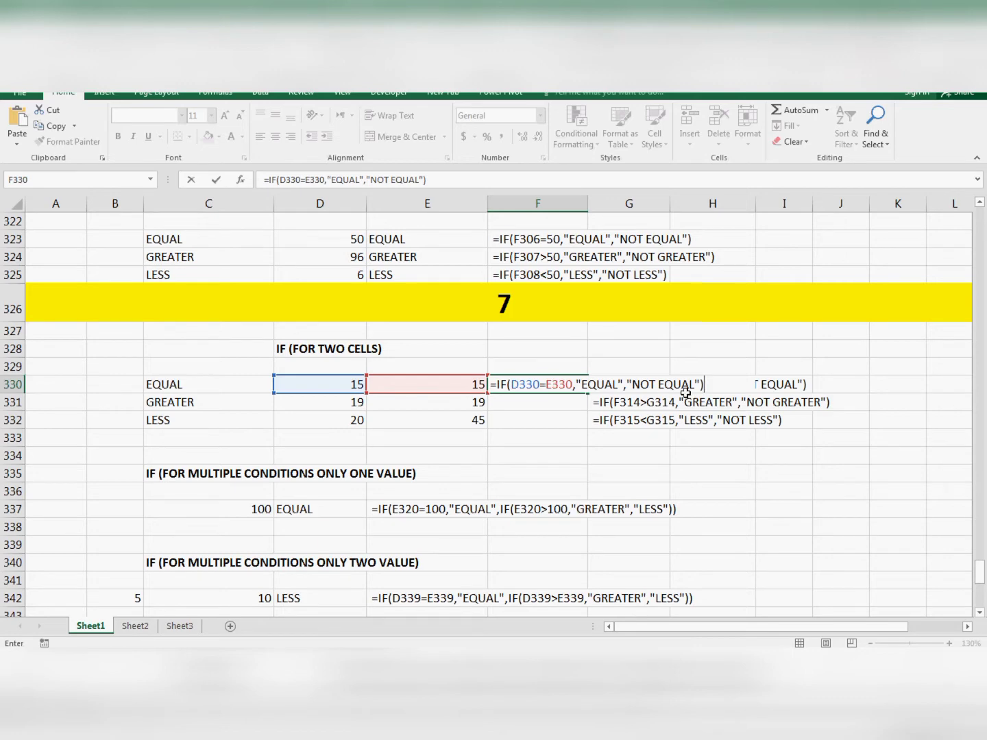
pyautogui.hotkey('ctrl', 'Return')
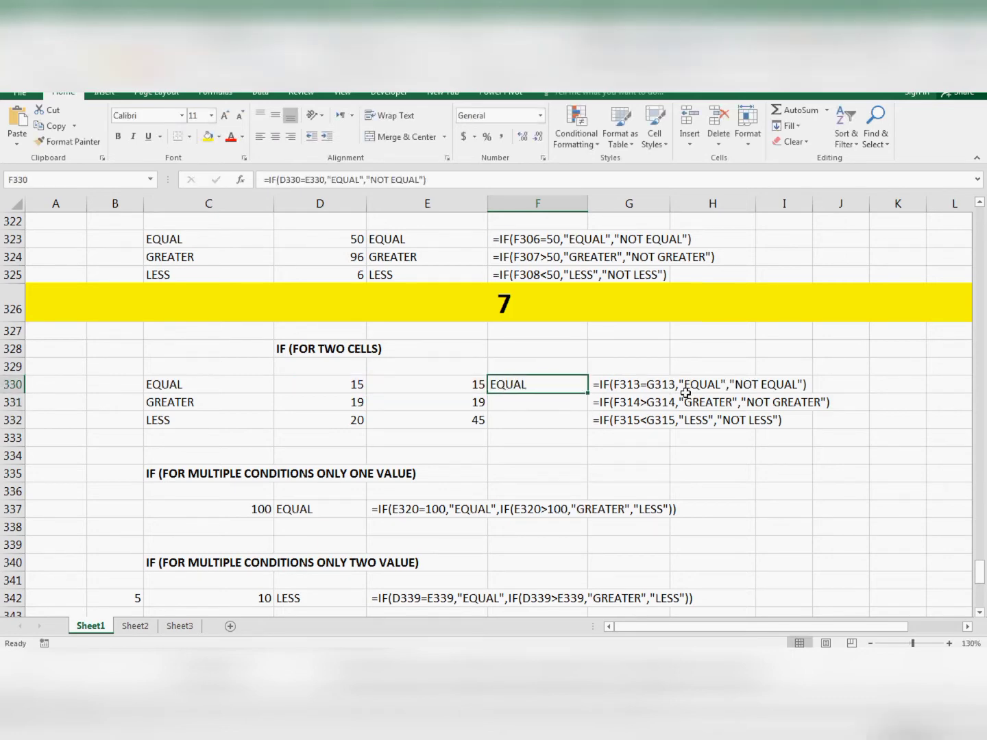
# - Set both compared values in the EQUAL row, D330 and E330, to 55
pyautogui.press('Left')
pyautogui.press('Left')
pyautogui.write('5')
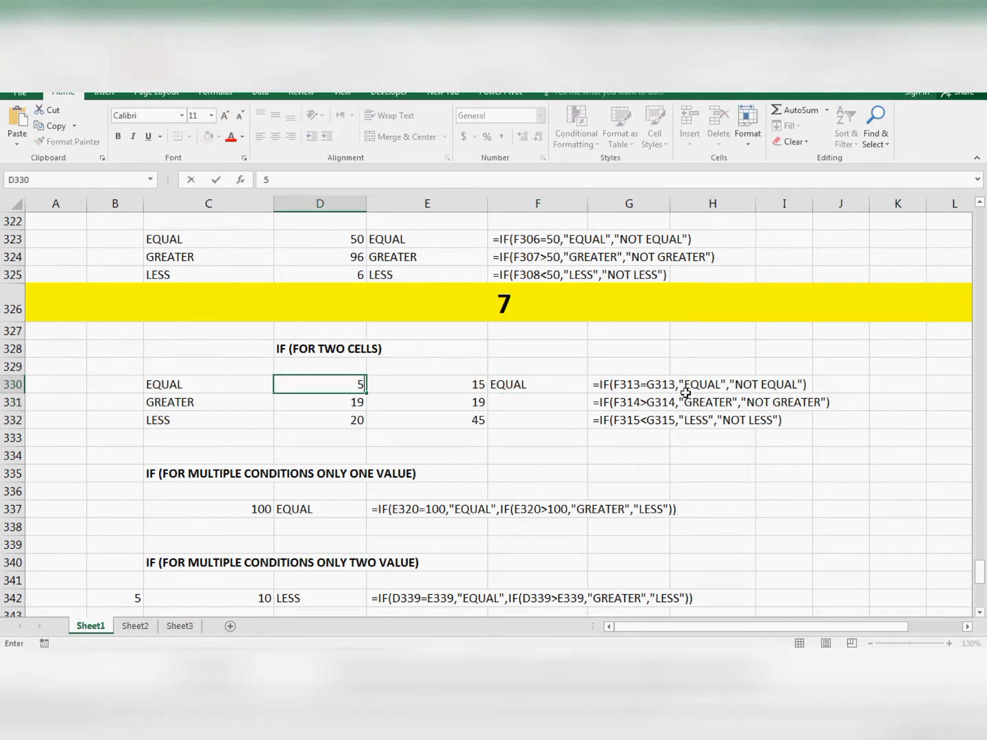
pyautogui.write('5')
pyautogui.press('Return')
pyautogui.press('Up')
pyautogui.press('Right')
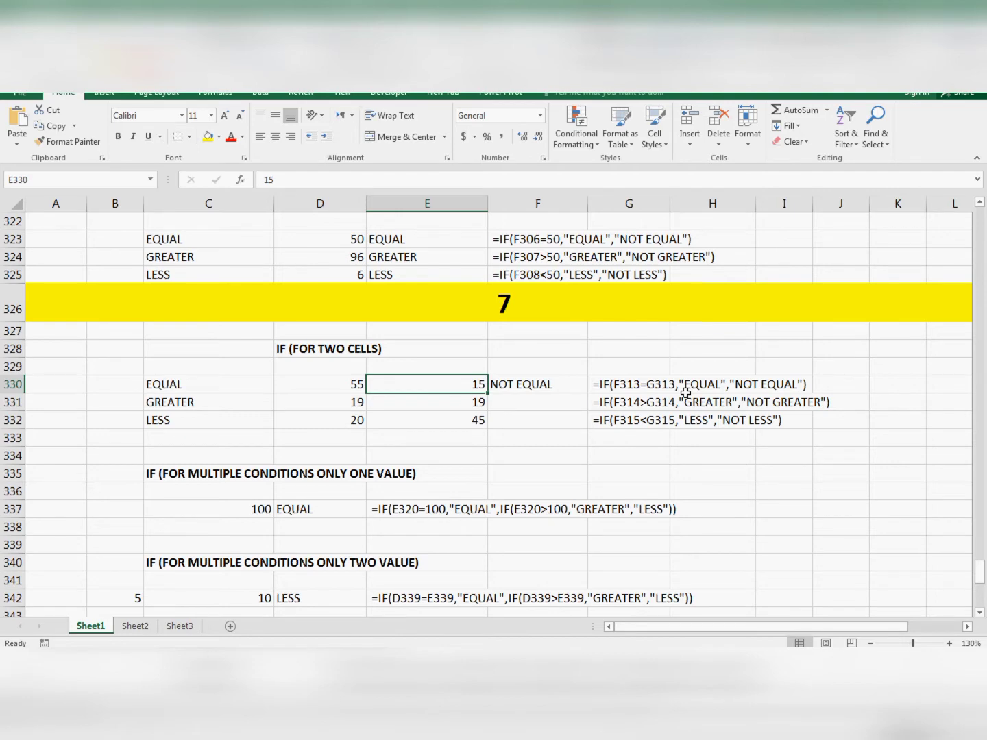
pyautogui.write('55')
pyautogui.press('Return')
# - Enter the formula =IF(D331>E331,"GREATER","NOT GREATER") in cell F331
pyautogui.press('Up')
pyautogui.press('Right')
pyautogui.press('Down')
pyautogui.write('=if')
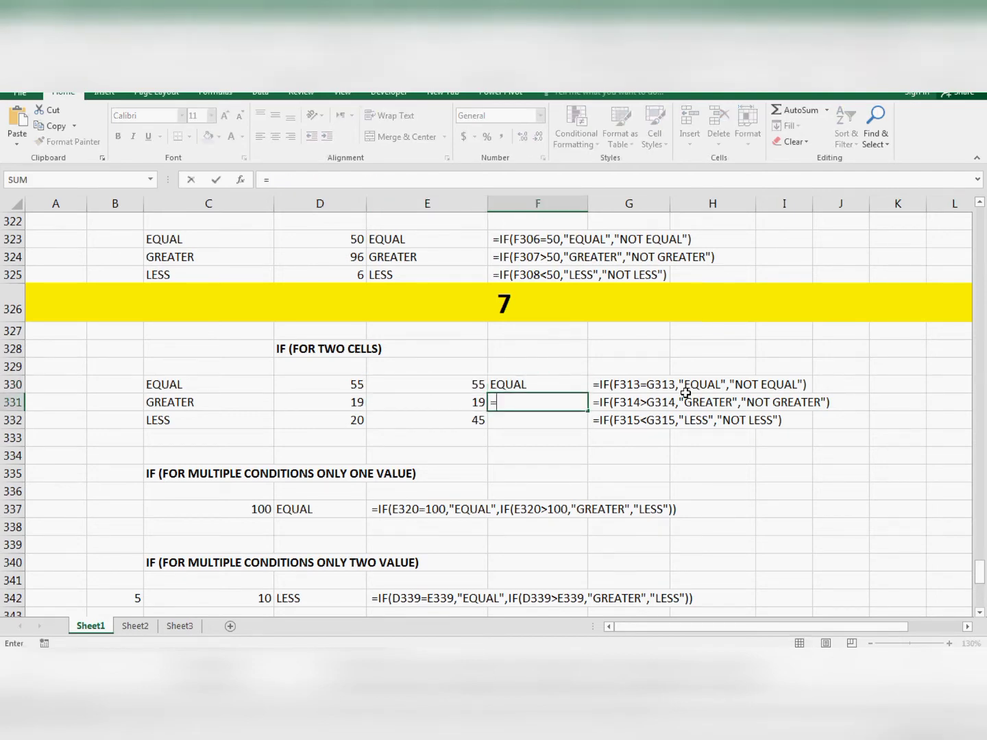
pyautogui.press('Tab')
pyautogui.press('Left')
pyautogui.press('Left')
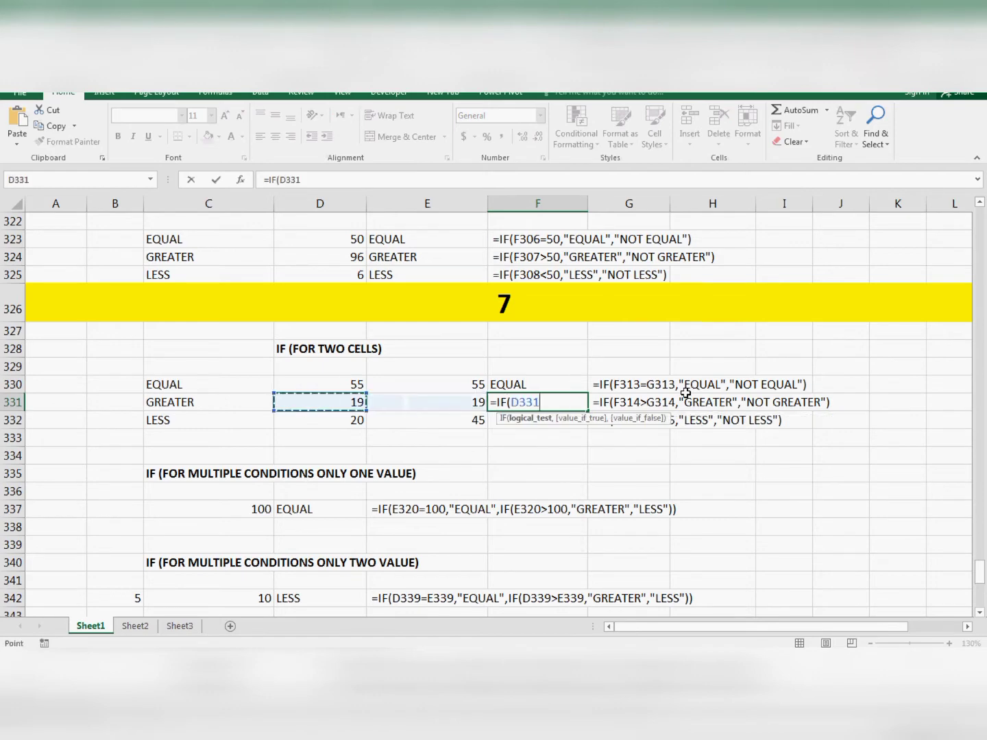
pyautogui.write('>')
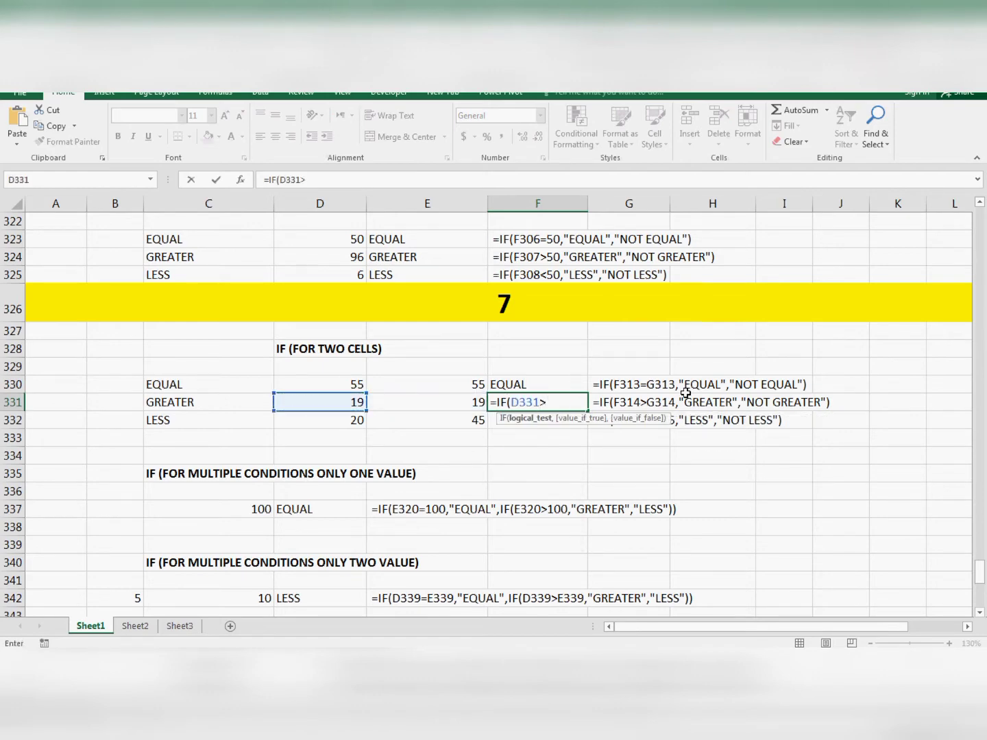
pyautogui.press('Left')
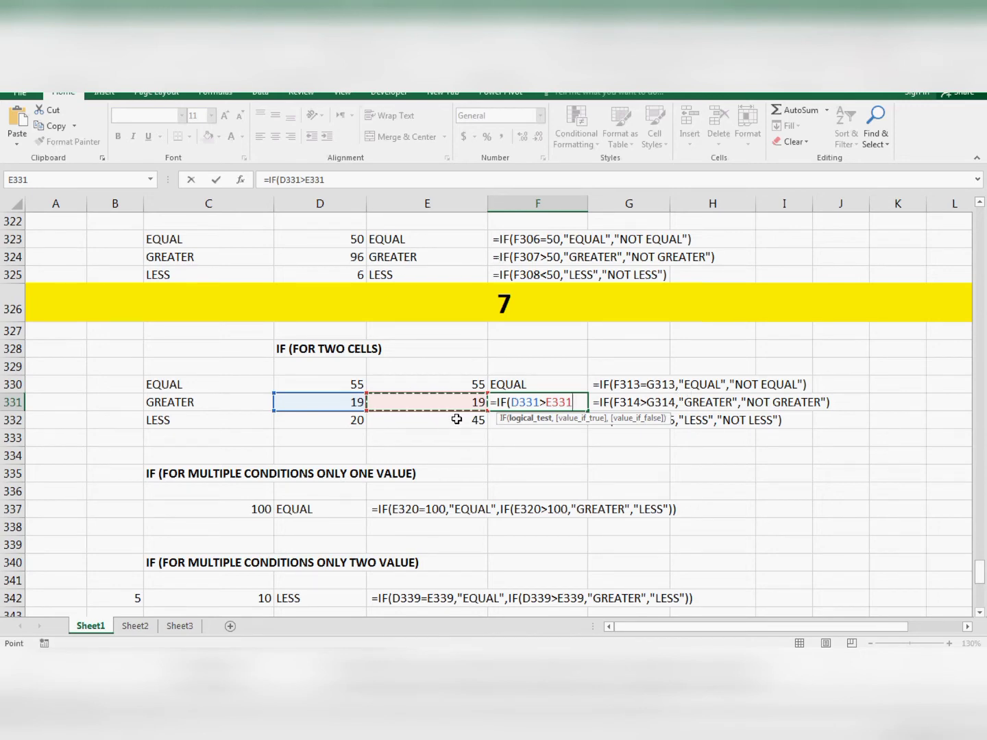
pyautogui.write(',')
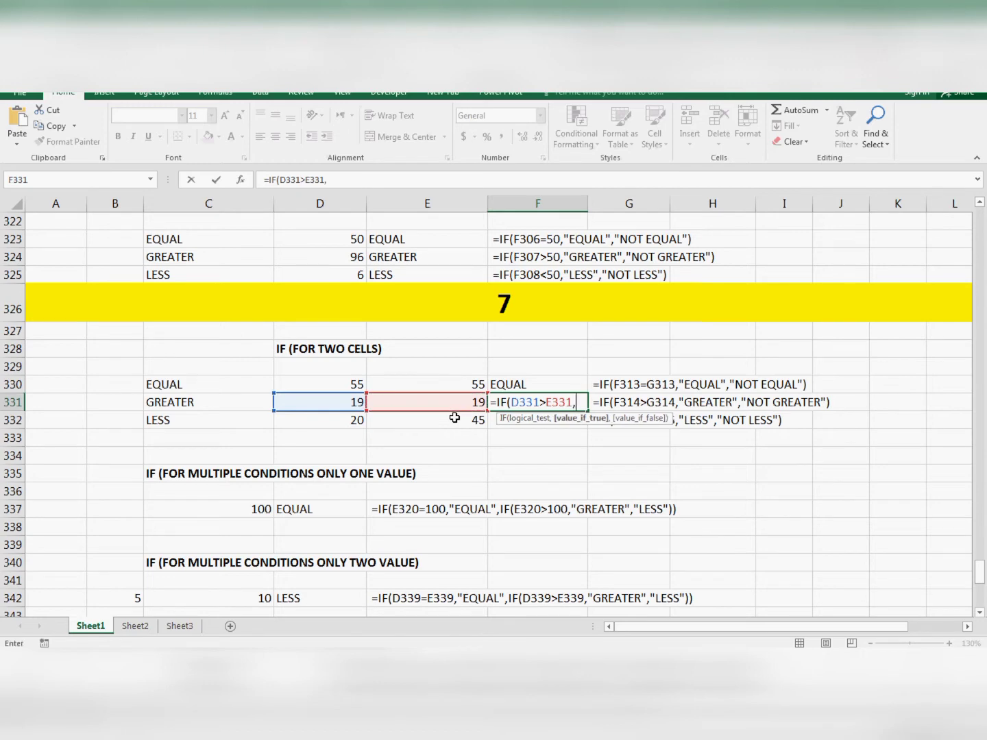
pyautogui.write('"GR')
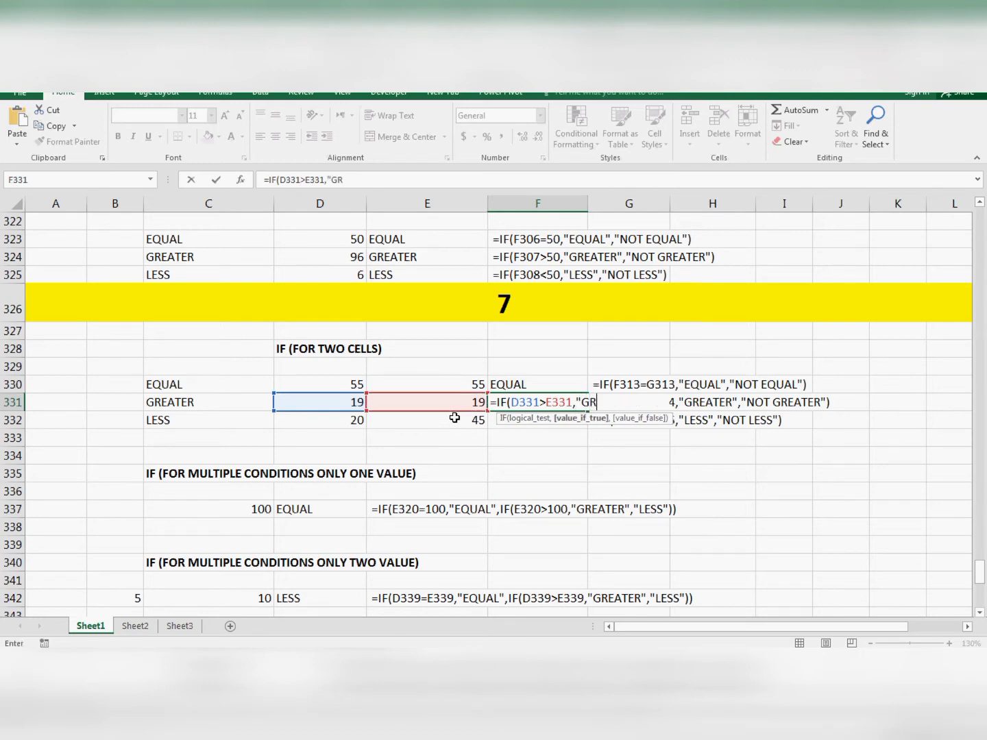
pyautogui.write('EATER",')
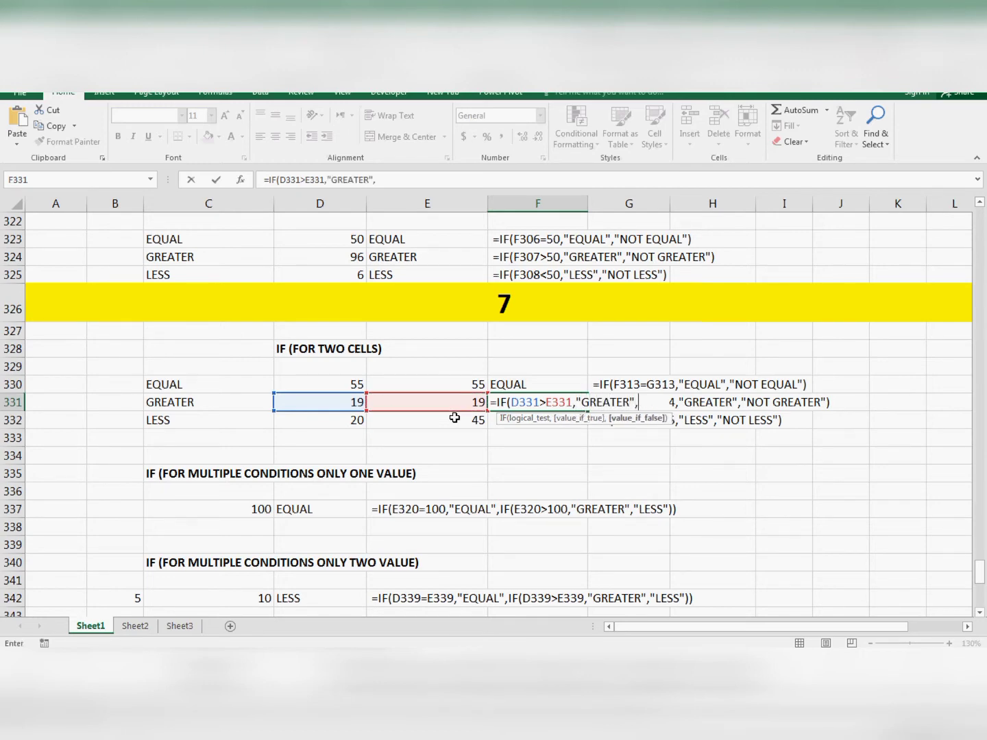
pyautogui.write('"NOT GREA')
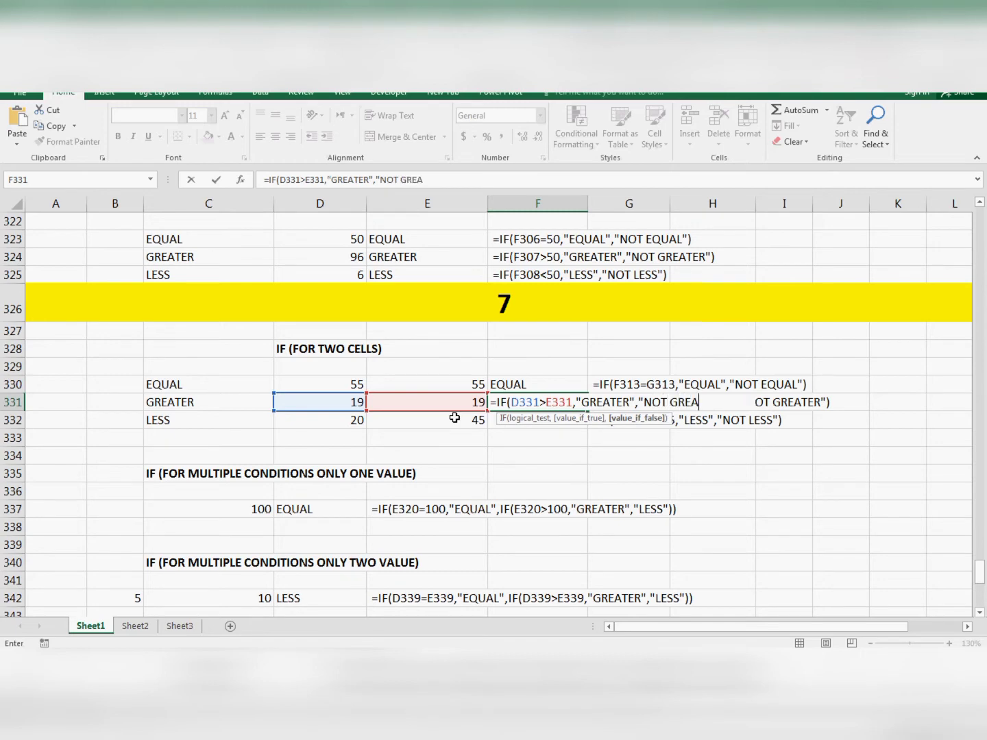
pyautogui.write('TER")')
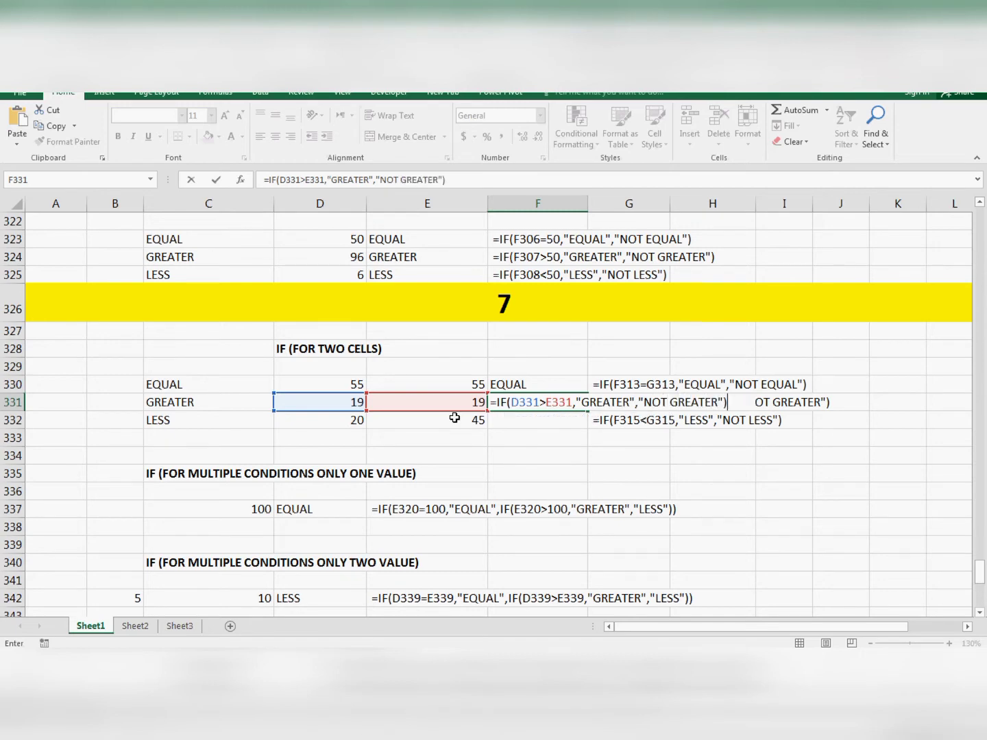
pyautogui.press('Return')
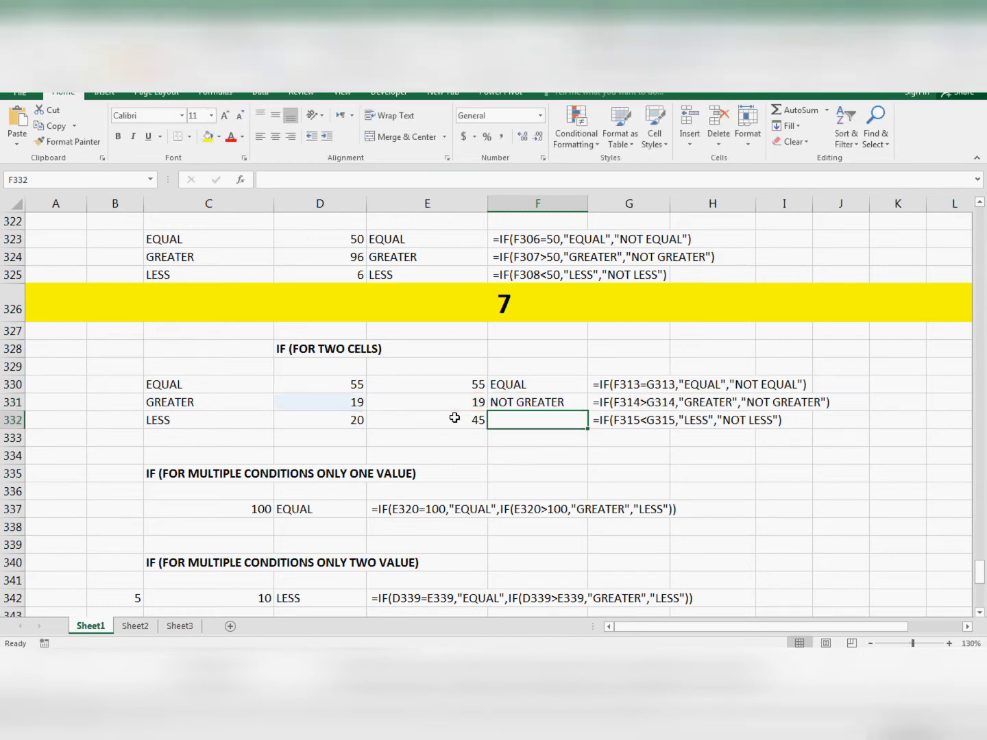
# - Test the GREATER row's formula by trying the values 20, 25 and 19 in D331
pyautogui.press('Up')
pyautogui.press('Left')
pyautogui.press('Left')
pyautogui.write('20')
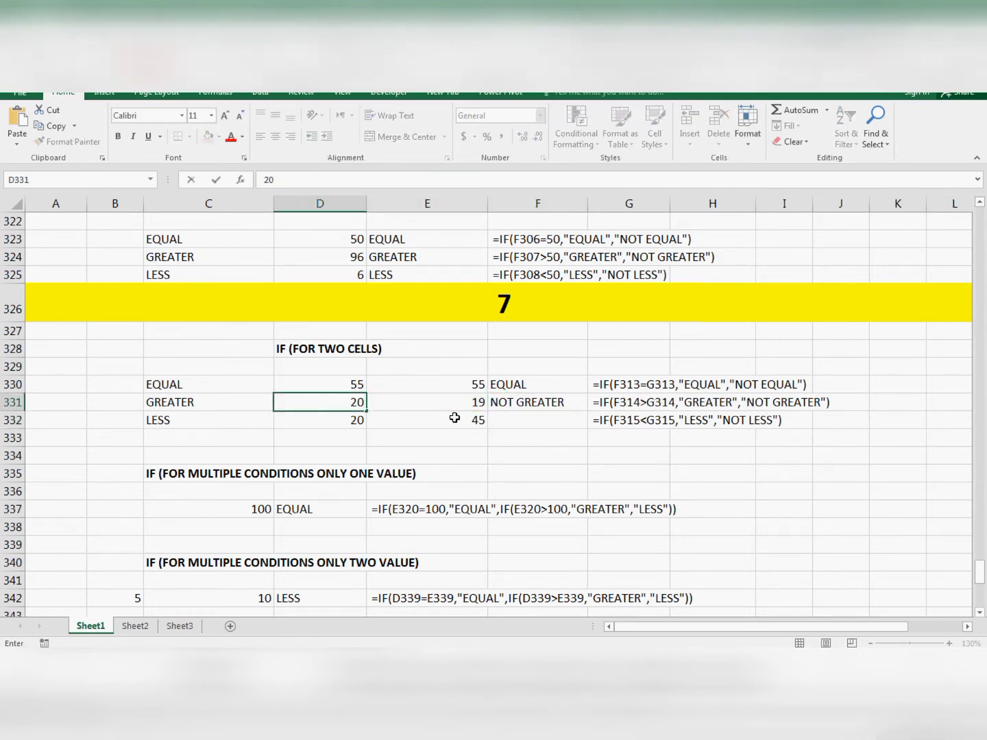
pyautogui.press('Return')
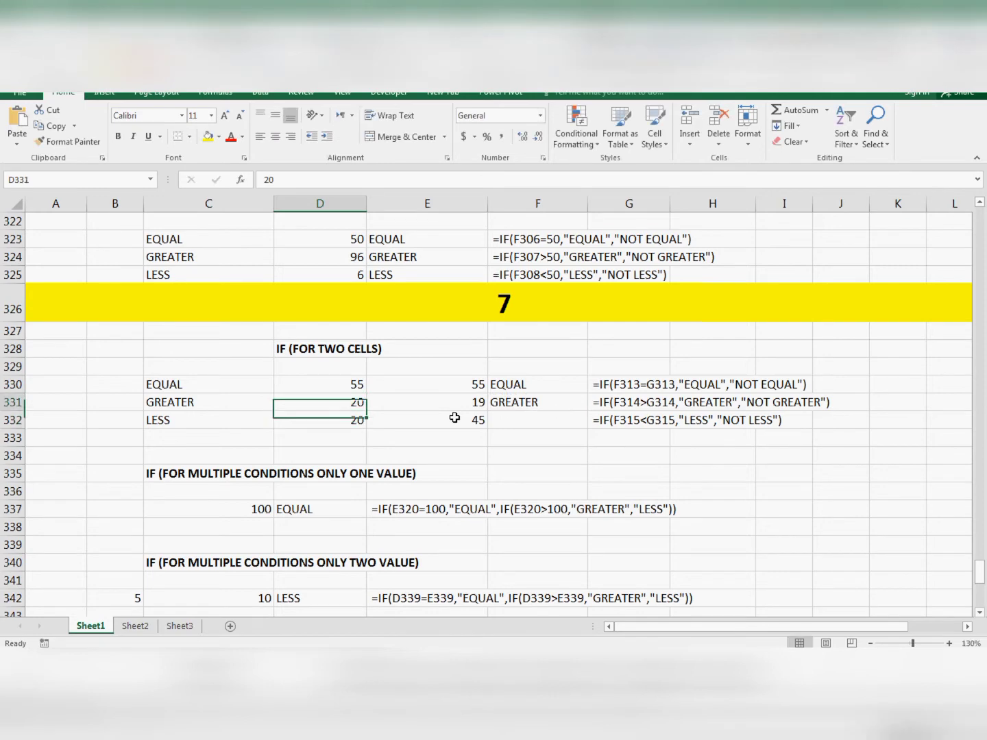
pyautogui.press('Up')
pyautogui.write('25')
pyautogui.press('Return')
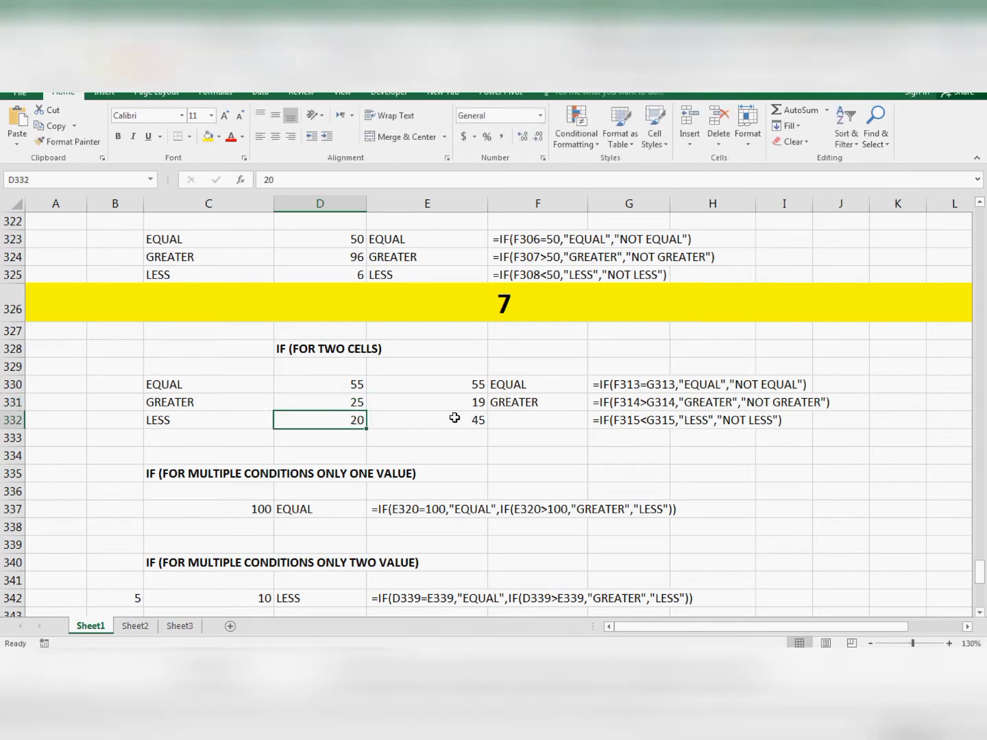
pyautogui.press('Up')
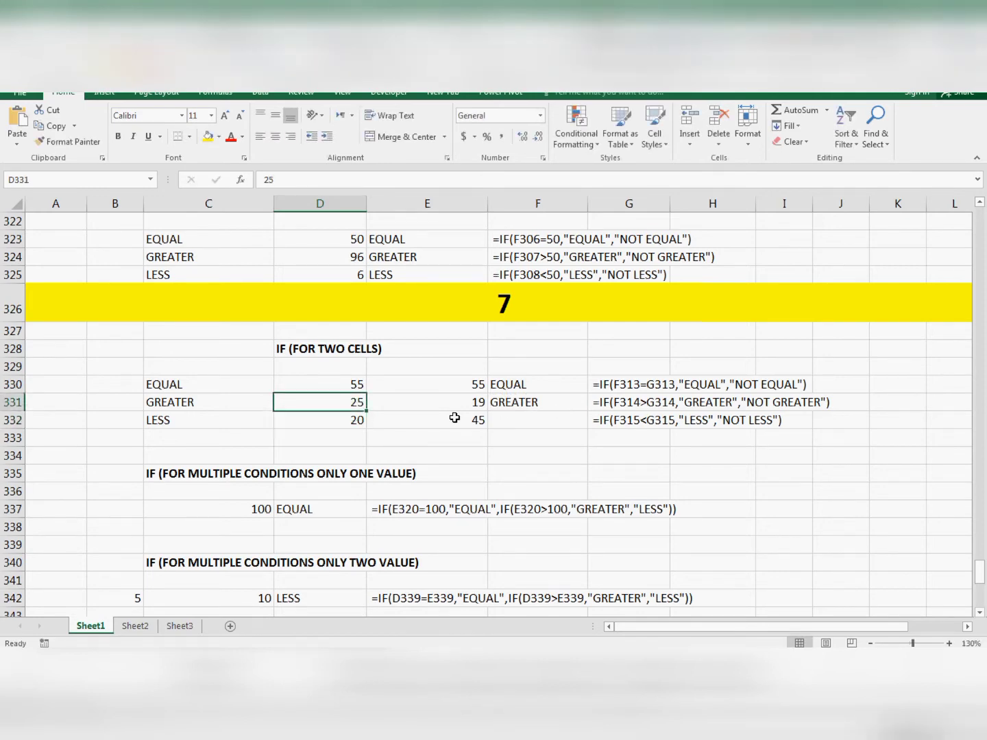
pyautogui.write('19')
pyautogui.press('Return')
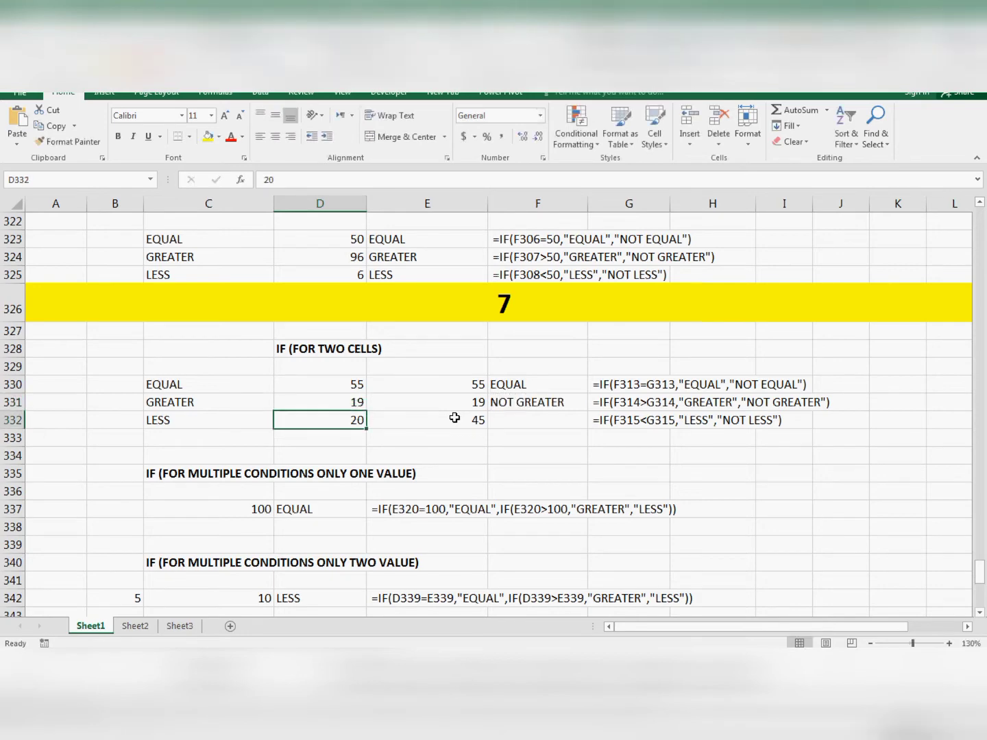
# - Set the first value of the GREATER row, D331, to 10
pyautogui.press('Up')
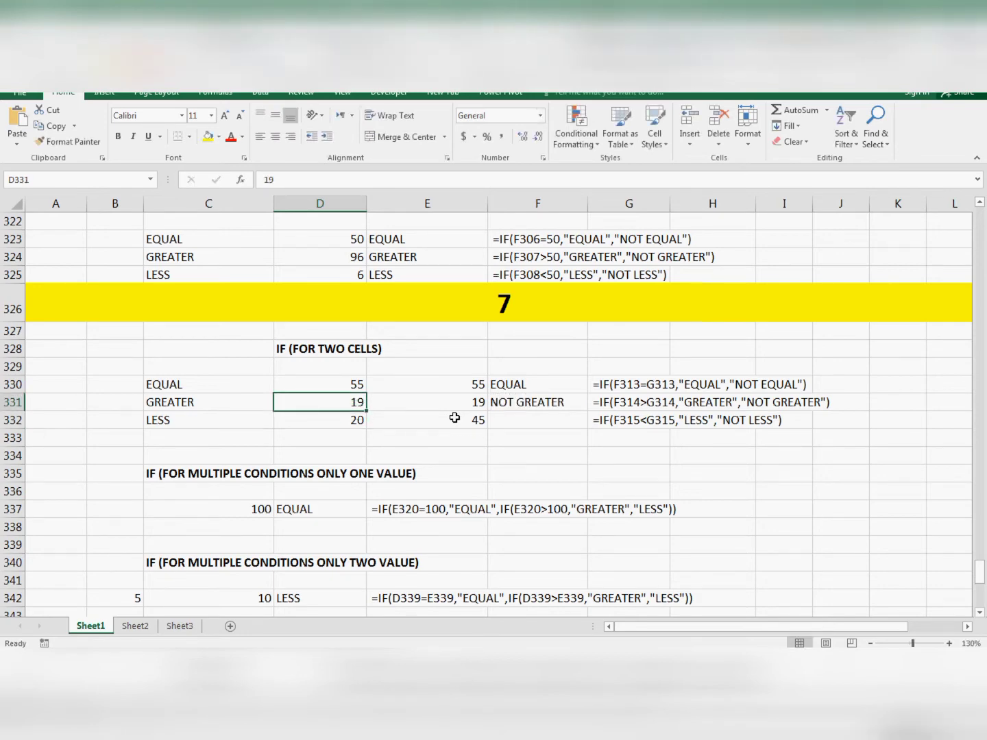
pyautogui.write('1')
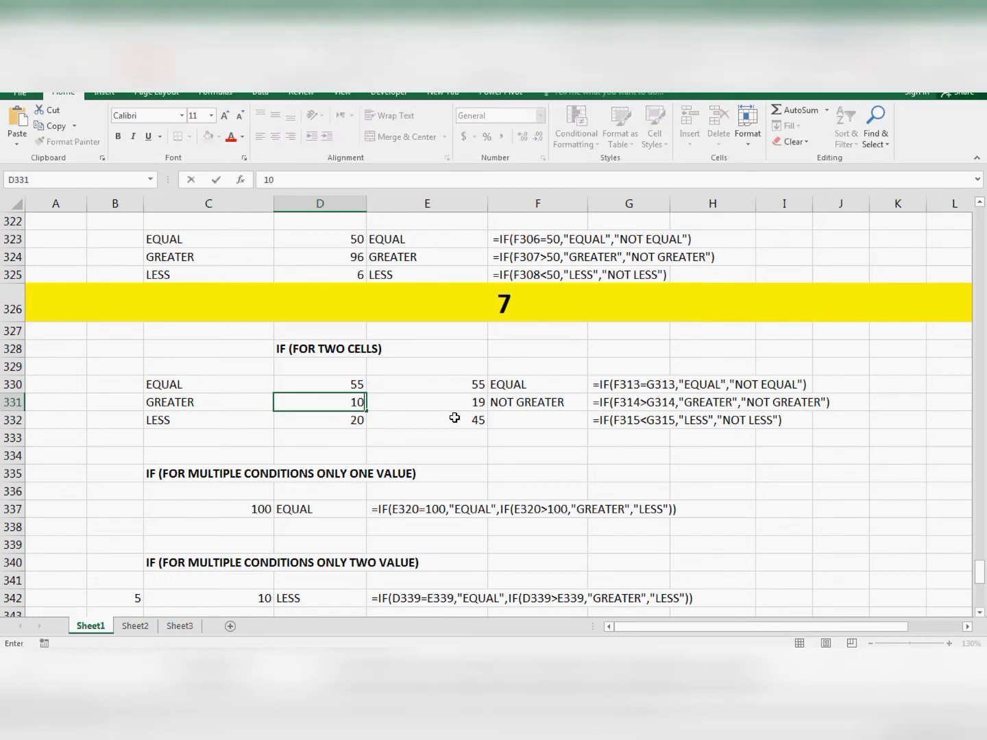
pyautogui.write('0')
pyautogui.press('Return')
pyautogui.press('Up')
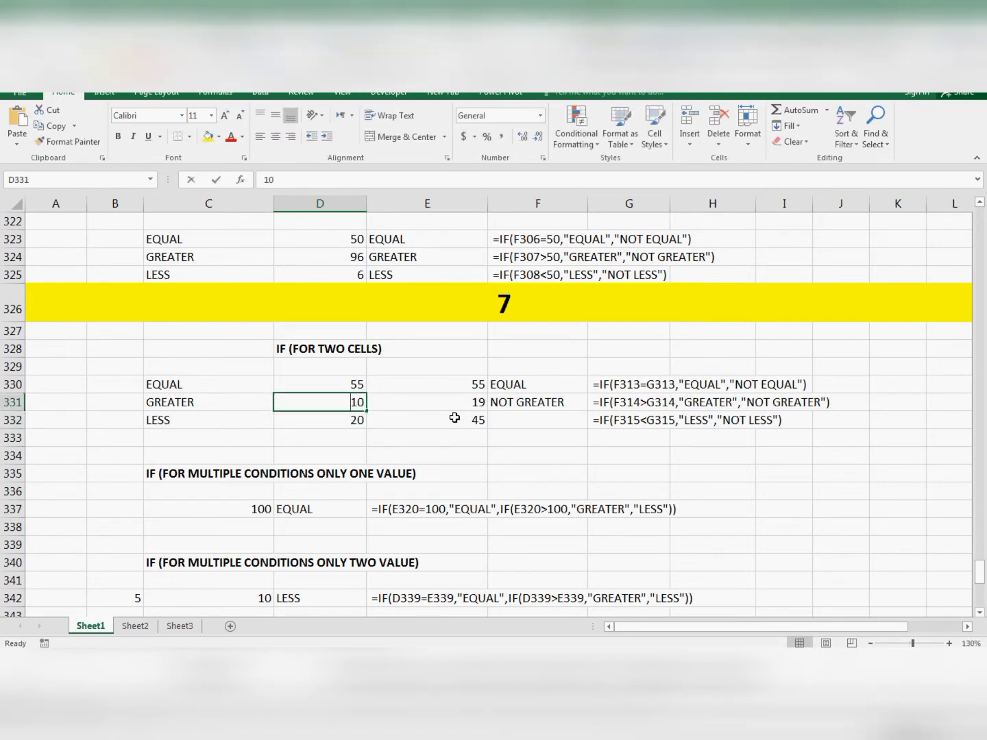
# - Set the first value of the GREATER row, D331, to 21 and check the formula in F331
pyautogui.write('21')
pyautogui.press('Return')
pyautogui.press('Up')
pyautogui.press('Right')
pyautogui.press('Right')
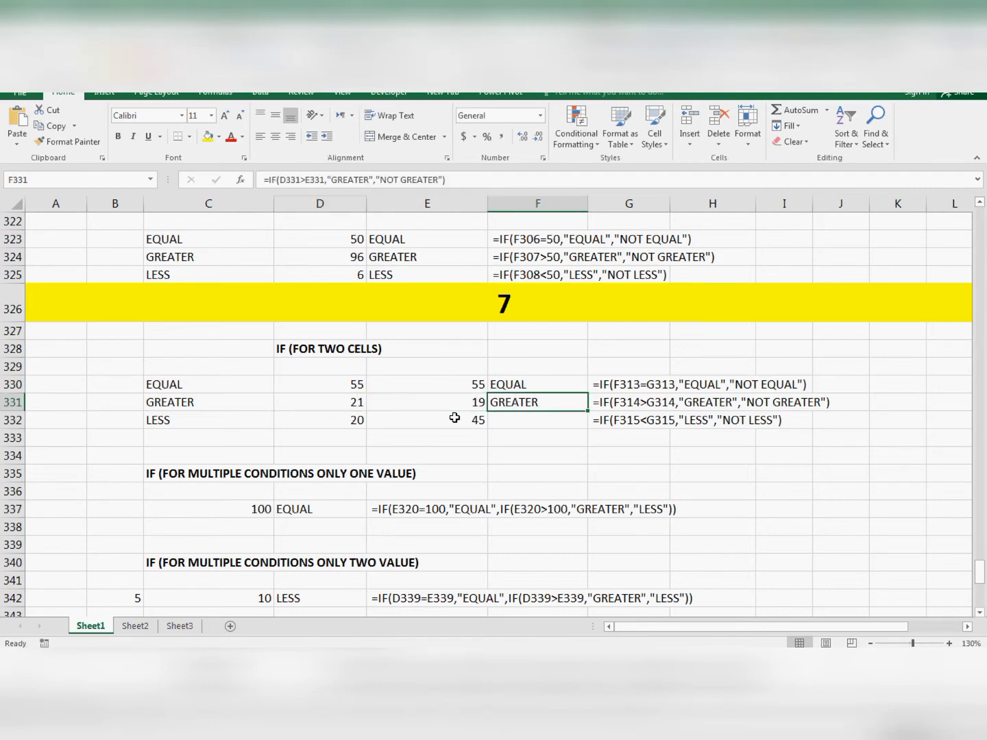
# - Enter the formula =IF(D332<E332,"LESS","NOT LESS") in cell F332
pyautogui.press('Down')
pyautogui.write('=IF')
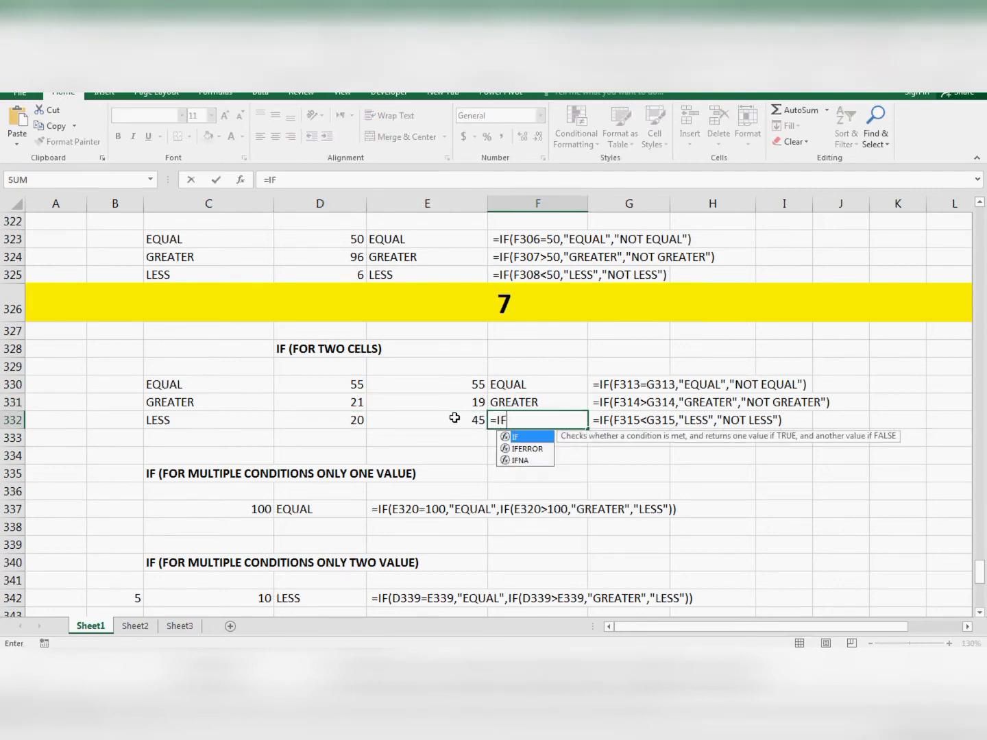
pyautogui.write('(')
pyautogui.press('Left')
pyautogui.press('Left')
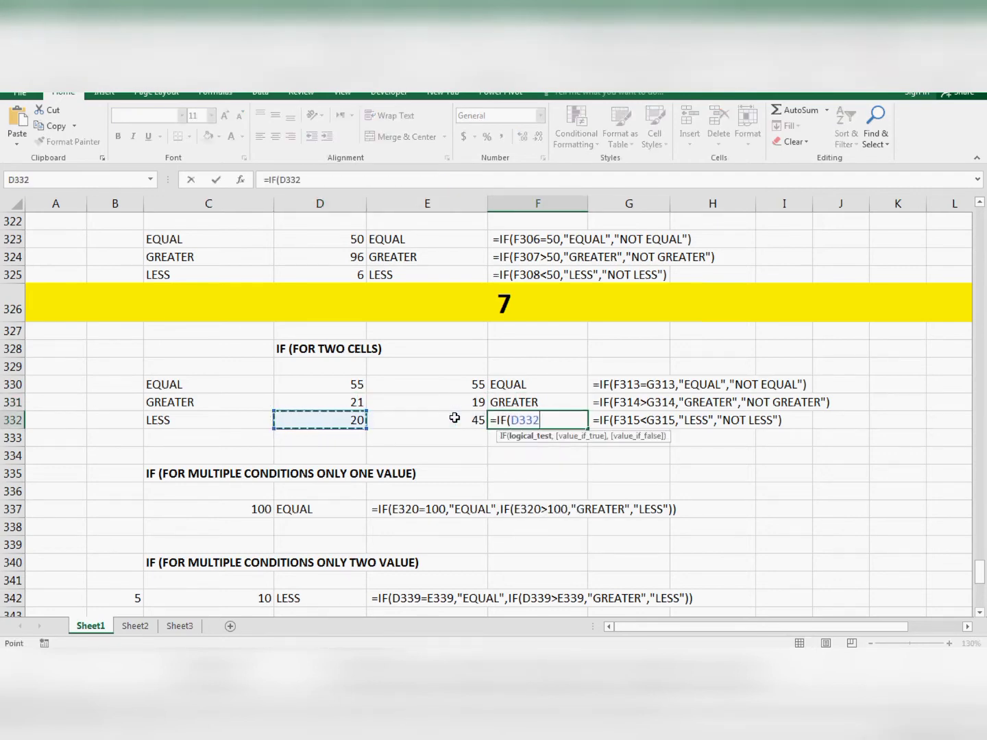
pyautogui.write('<')
pyautogui.press('Left')
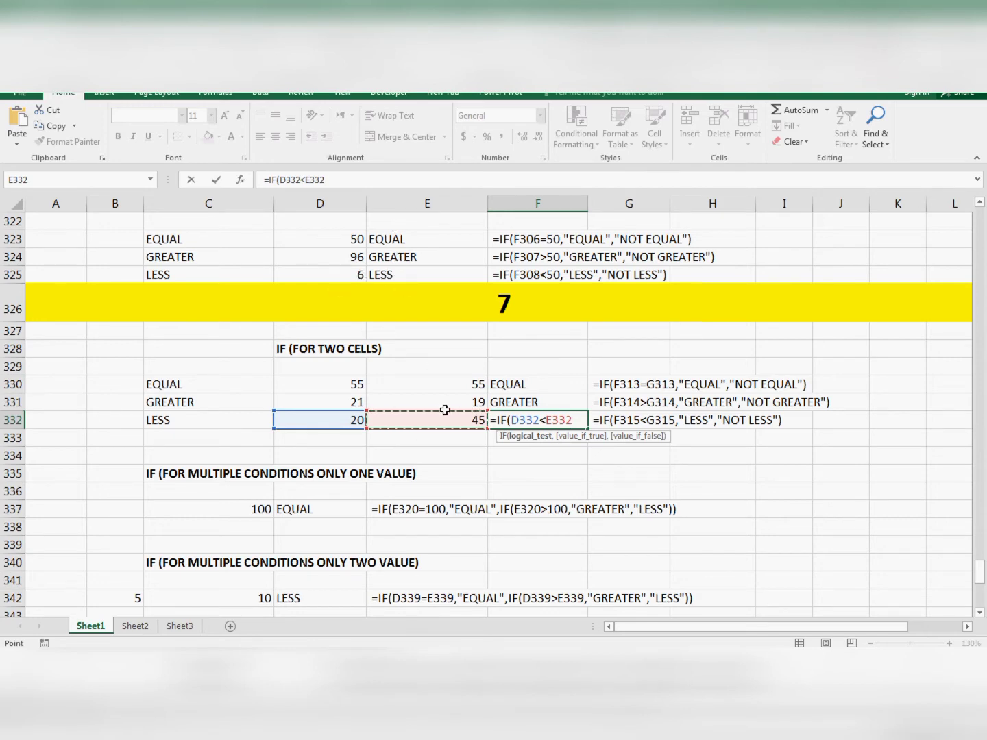
pyautogui.write(',')
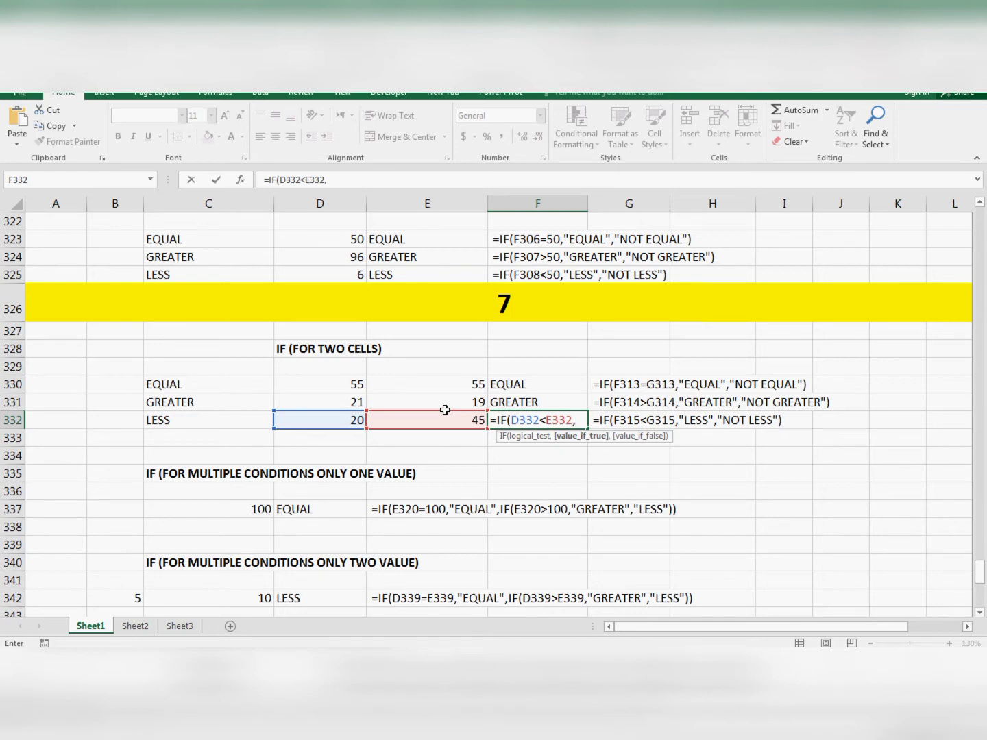
pyautogui.write('"LESS')
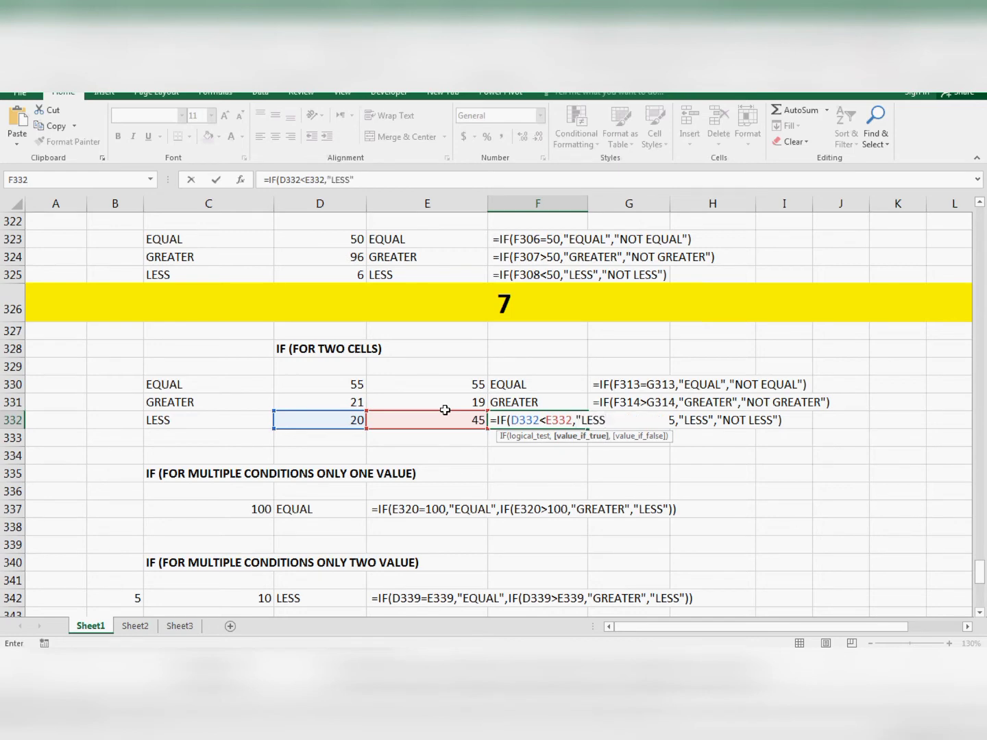
pyautogui.write('","NOT ')
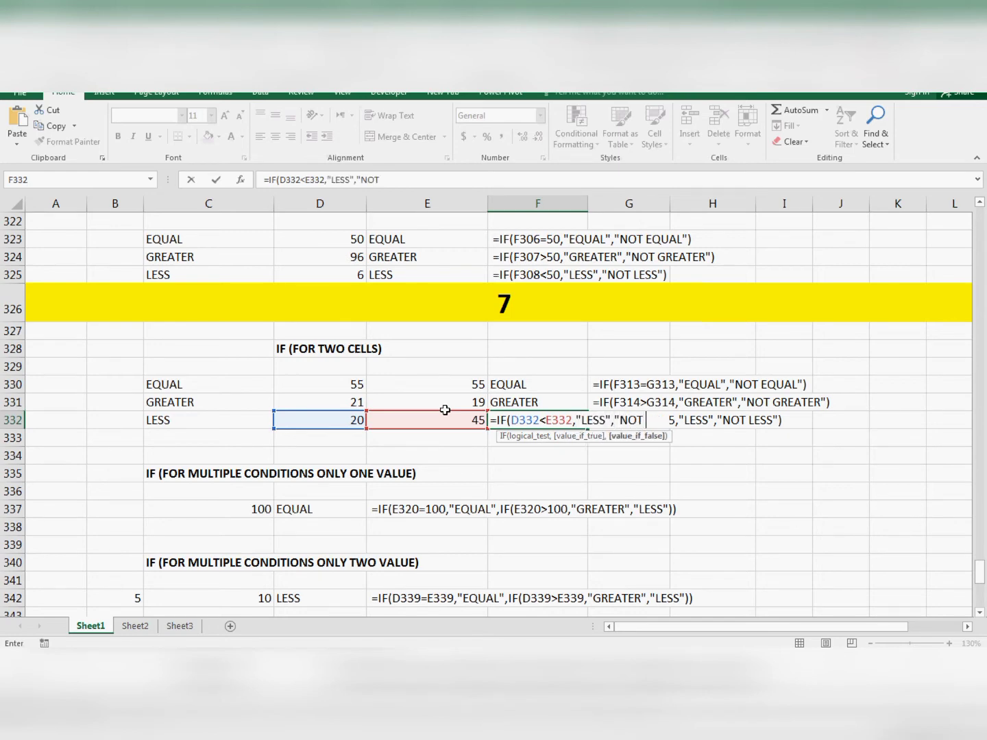
pyautogui.write('LESS"')
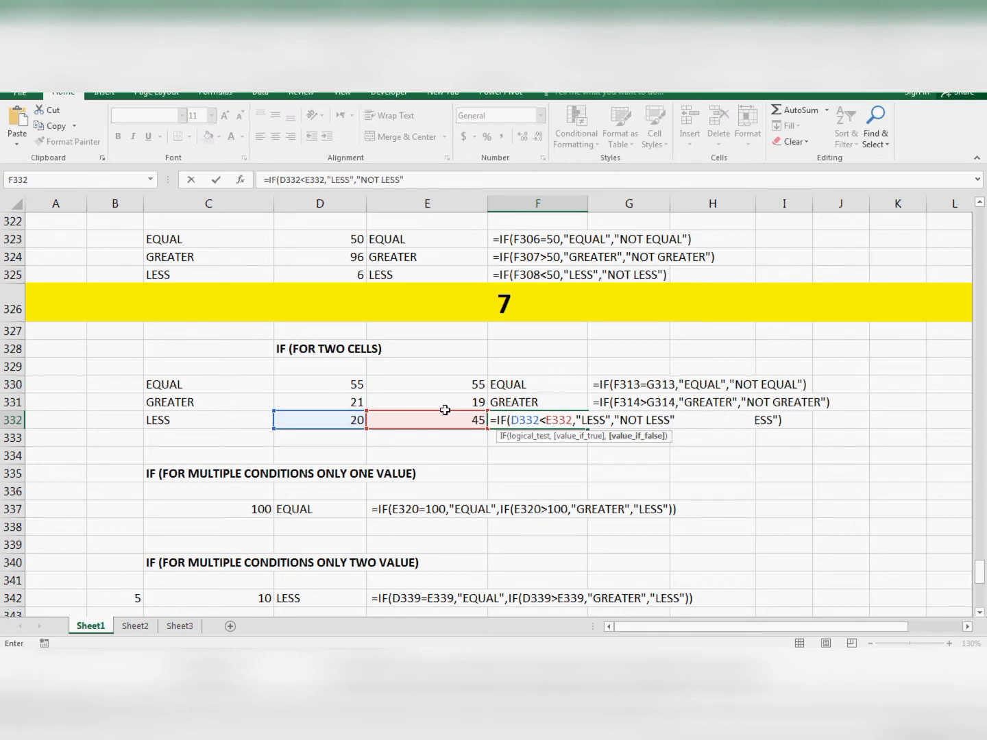
pyautogui.write(')')
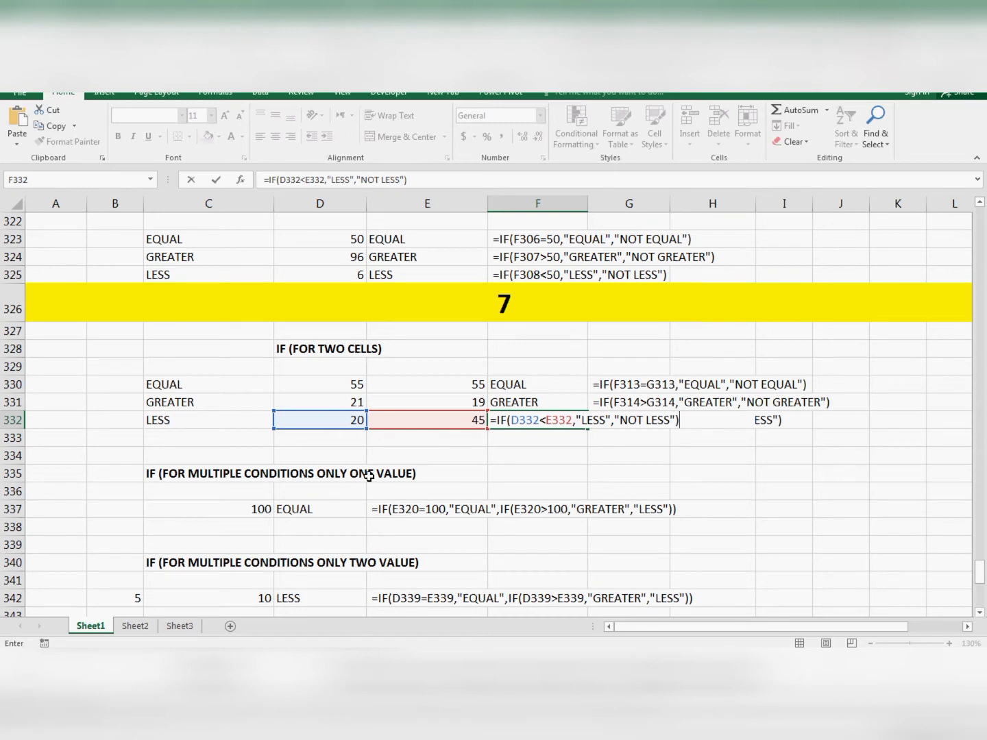
pyautogui.hotkey('ctrl', 'Return')
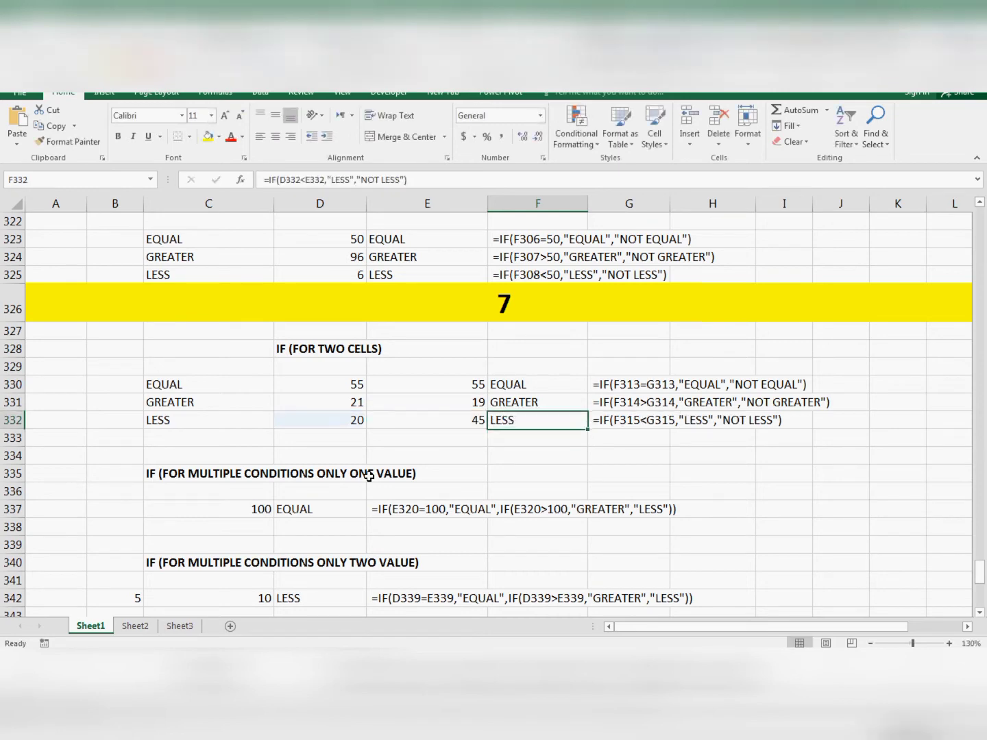
# - Test the LESS row's formula by trying the values 45 and 55 in D332
pyautogui.press('Left')
pyautogui.press('Left')
pyautogui.write('45')
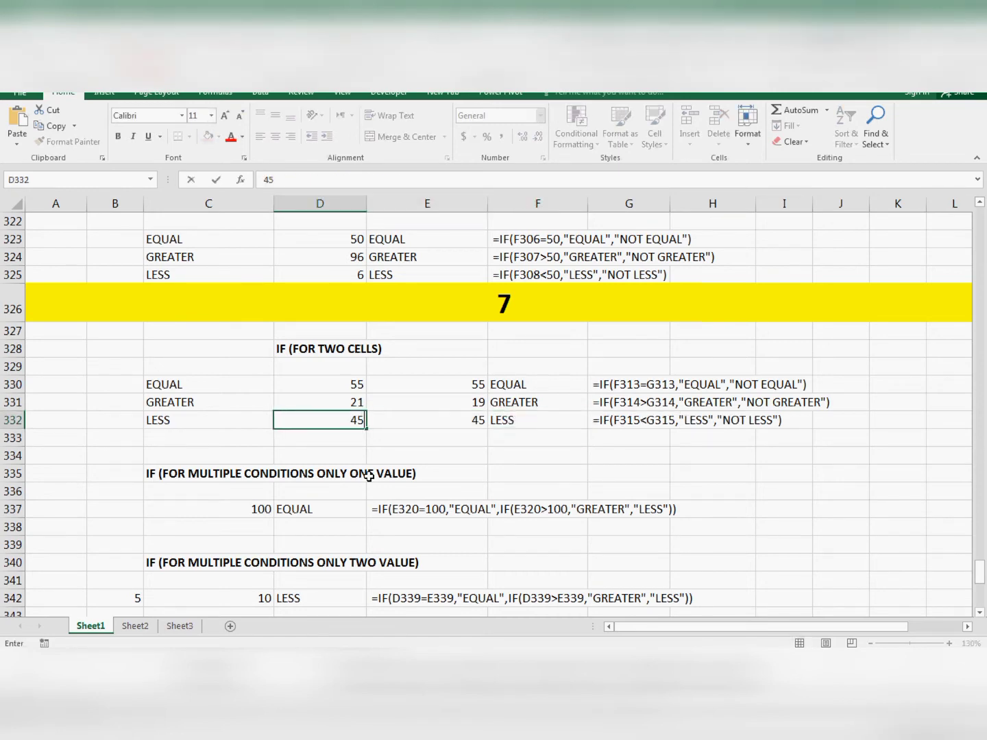
pyautogui.hotkey('ctrl', 'Return')
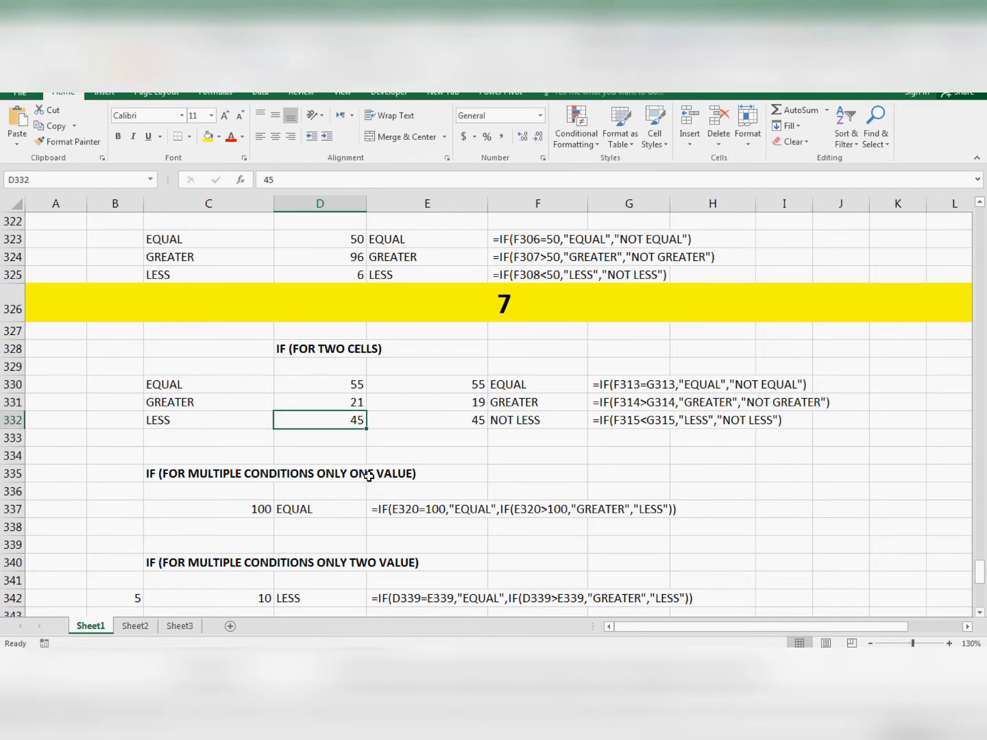
pyautogui.write('55')
pyautogui.press('Return')
# - Set the first value of the LESS row, D332, to 44
pyautogui.press('Up')
pyautogui.write('4')
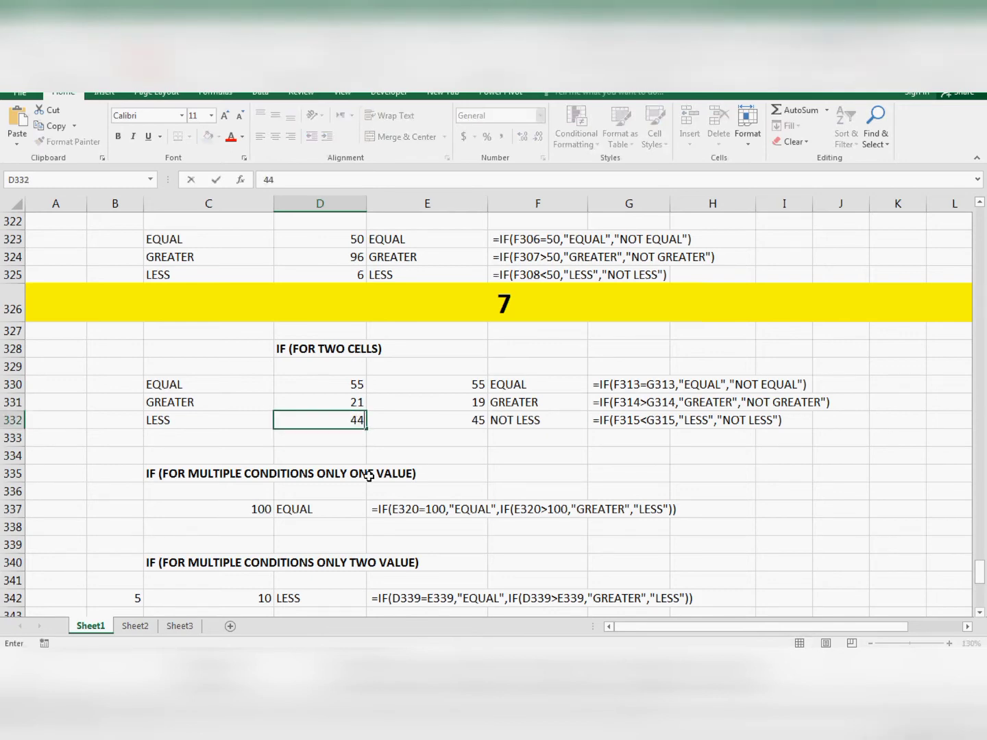
pyautogui.write('4')
pyautogui.press('Return')
# - Review the second values in column E and the IF formulas in F330:F332 of the two-cell section
pyautogui.press('Up')
pyautogui.press('Right')
pyautogui.press('Up')
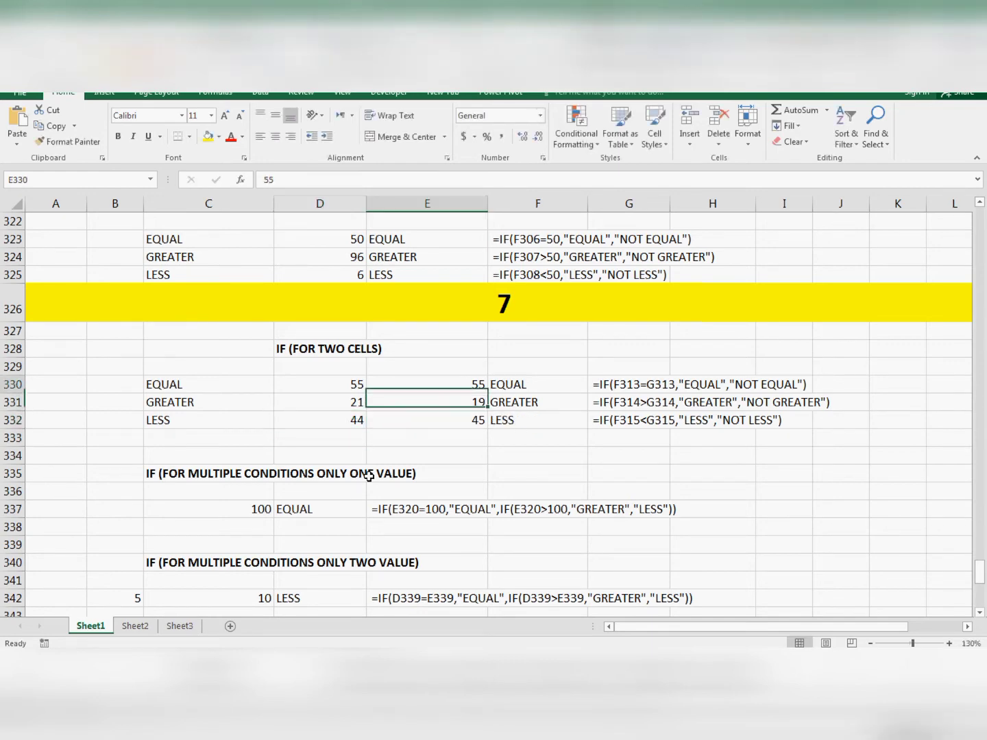
pyautogui.press('Up')
pyautogui.press('Right')
pyautogui.press('Down')
pyautogui.press('Left')
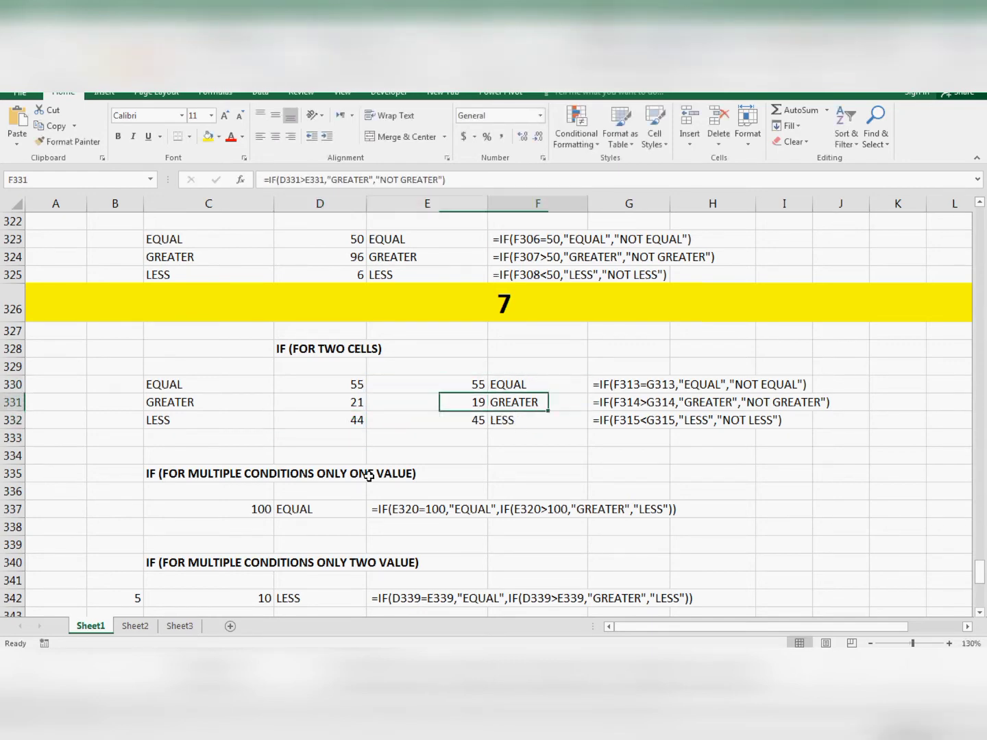
pyautogui.press('Right')
pyautogui.press('Down')
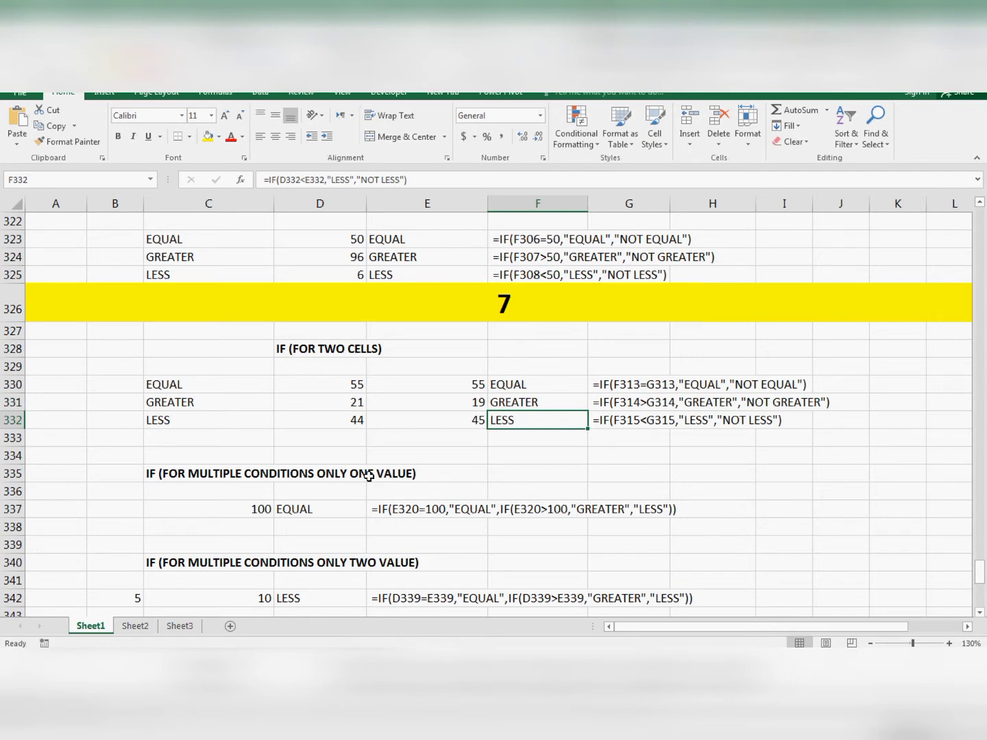
# - Compare the two values of the EQUAL row, D330 and E330, with the row's formula in F330
pyautogui.press('Left')
pyautogui.press('Left')
pyautogui.press('Up')
pyautogui.press('Up')
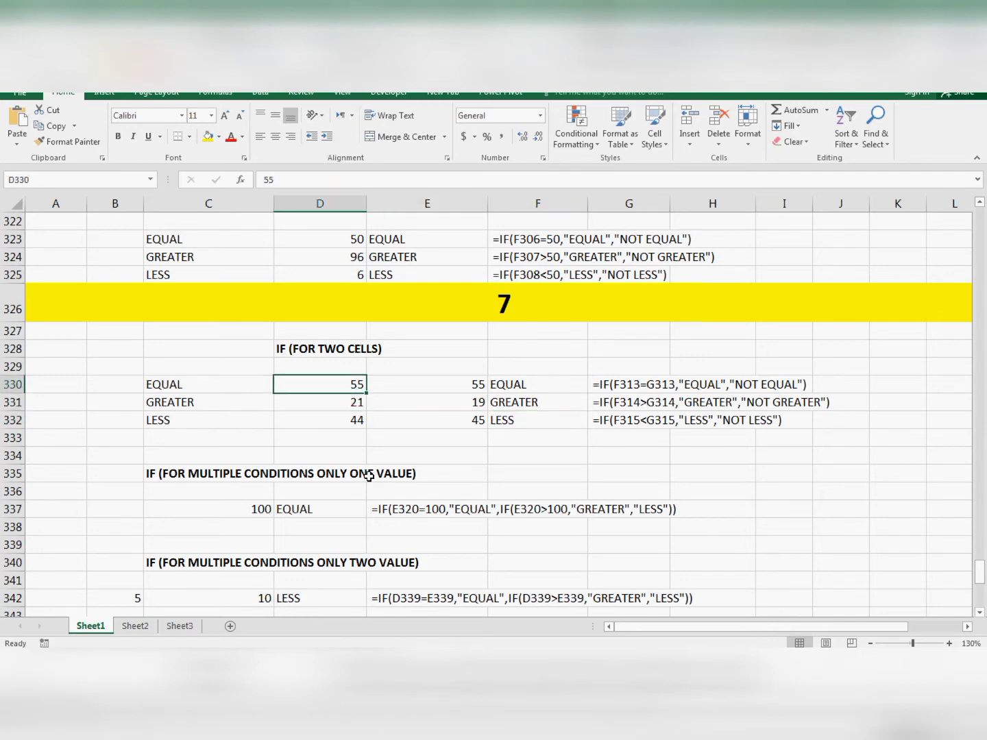
pyautogui.press('Right')
pyautogui.press('Right')
pyautogui.press('Left')
pyautogui.press('Left')
pyautogui.press('Right')
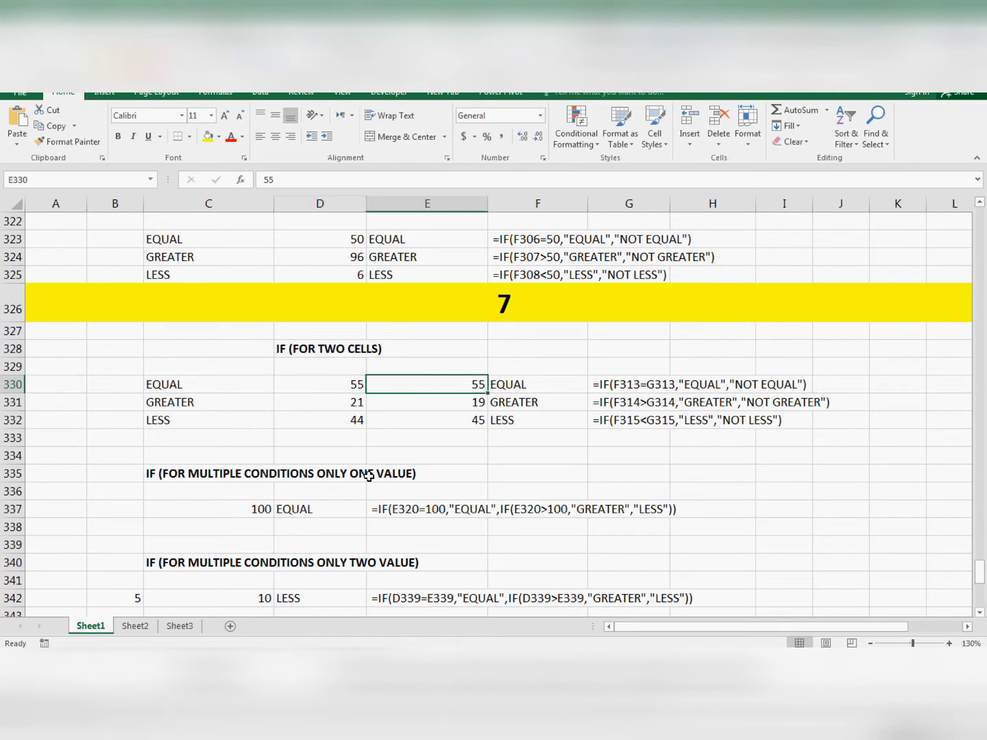
pyautogui.press('Left')
pyautogui.press('Right')
pyautogui.press('Left')
pyautogui.press('Right')
pyautogui.press('Left')
# - Compare the value pairs of the GREATER and LESS rows and recheck the formulas in F330:F332
pyautogui.press('Down')
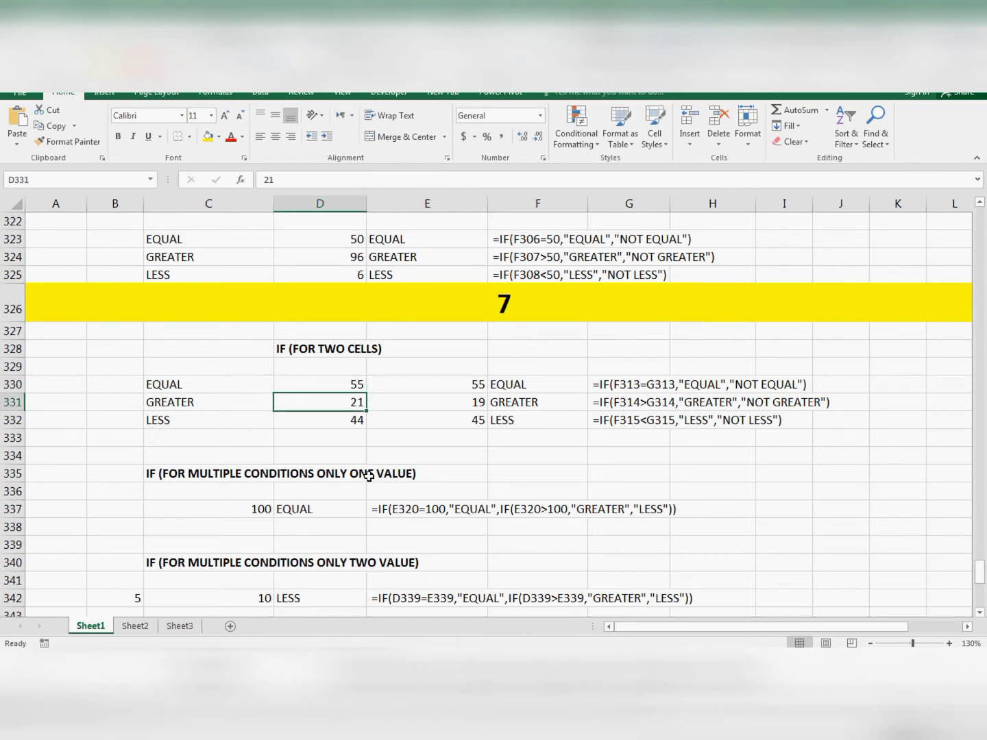
pyautogui.press('Right')
pyautogui.press('Right')
pyautogui.press('Left')
pyautogui.press('Left')
pyautogui.press('Down')
pyautogui.press('Right')
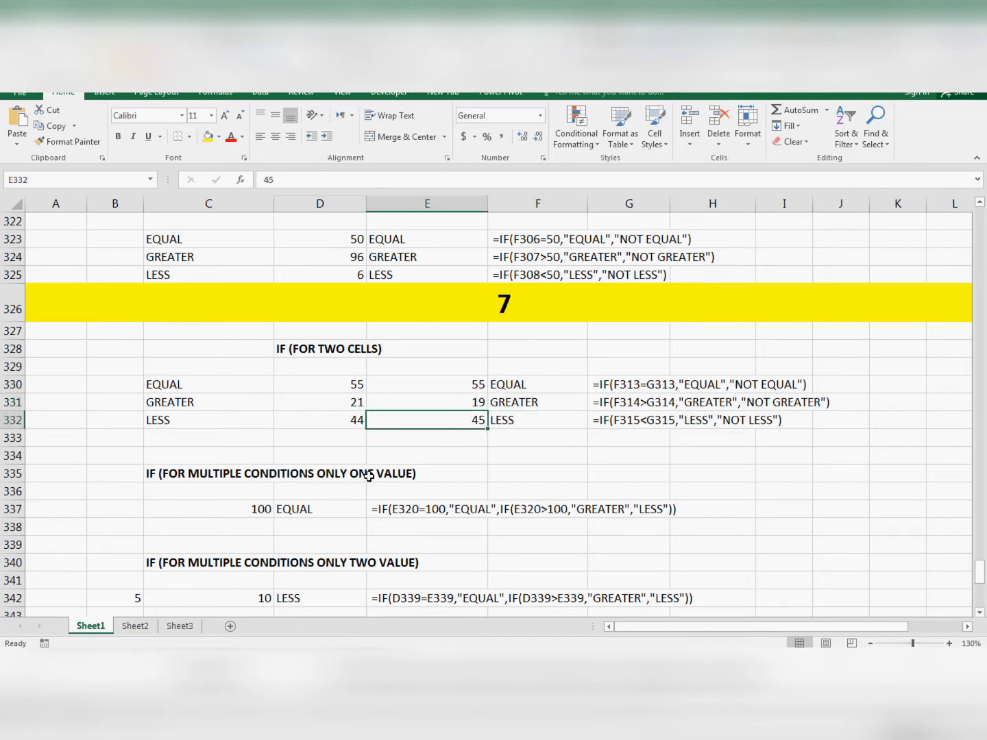
pyautogui.press('Right')
pyautogui.press('Up')
pyautogui.press('Up')
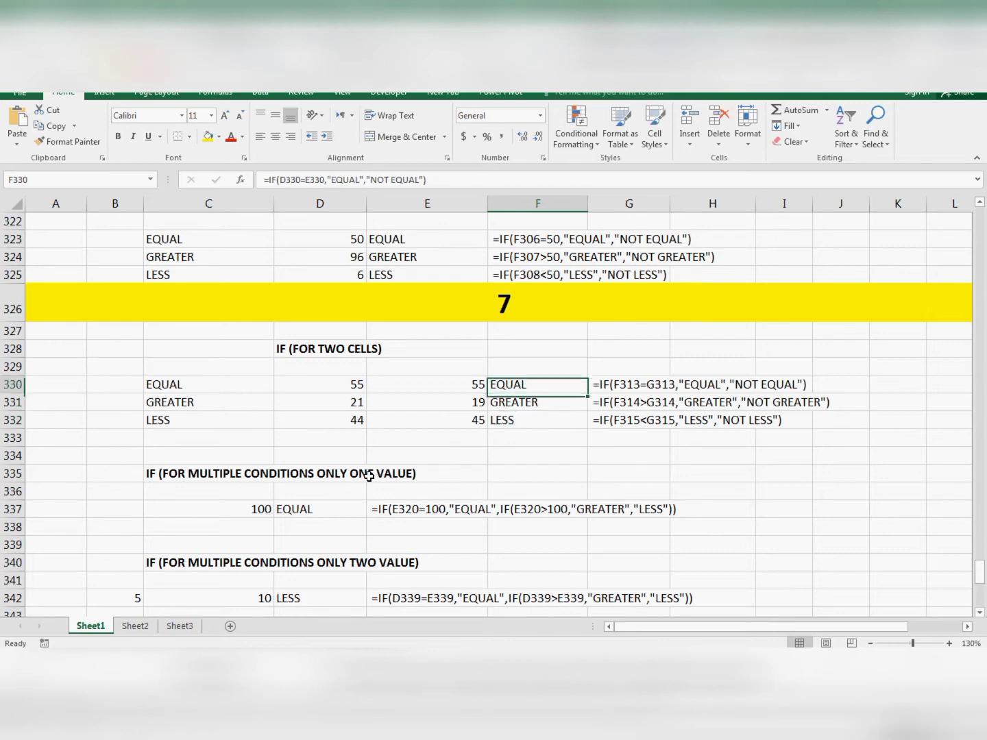
pyautogui.press('Down')
pyautogui.press('Down')
pyautogui.press('Down')
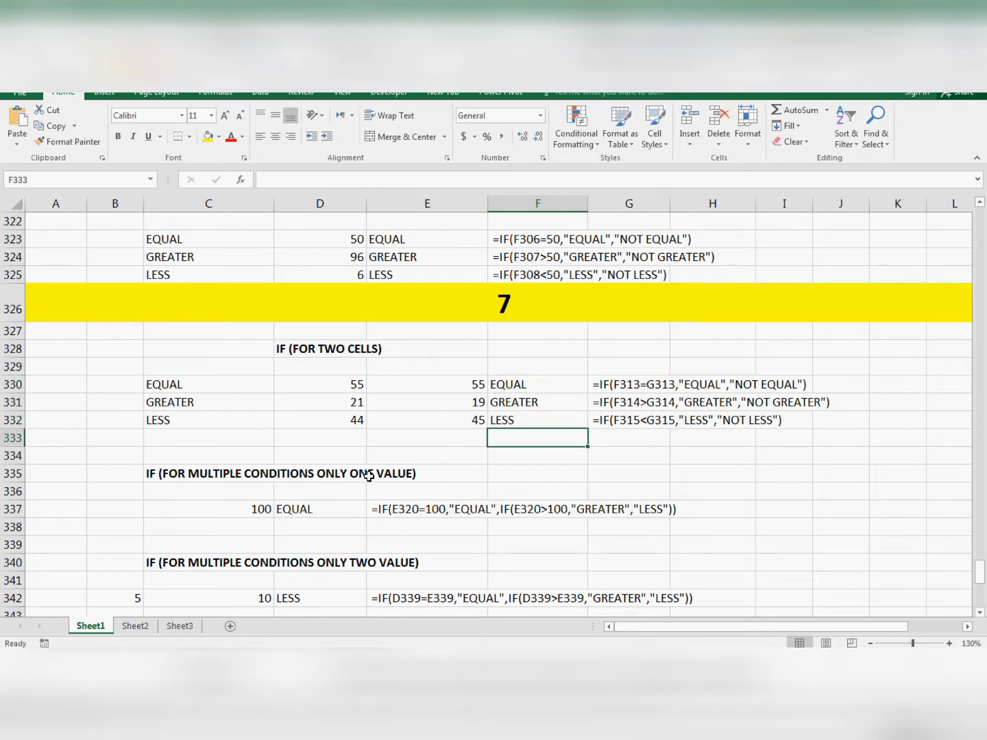
# - Examine the nested IF formula in D337 and the one-cell IF formulas in E323 and E324
pyautogui.scroll(-3, 181, 439)
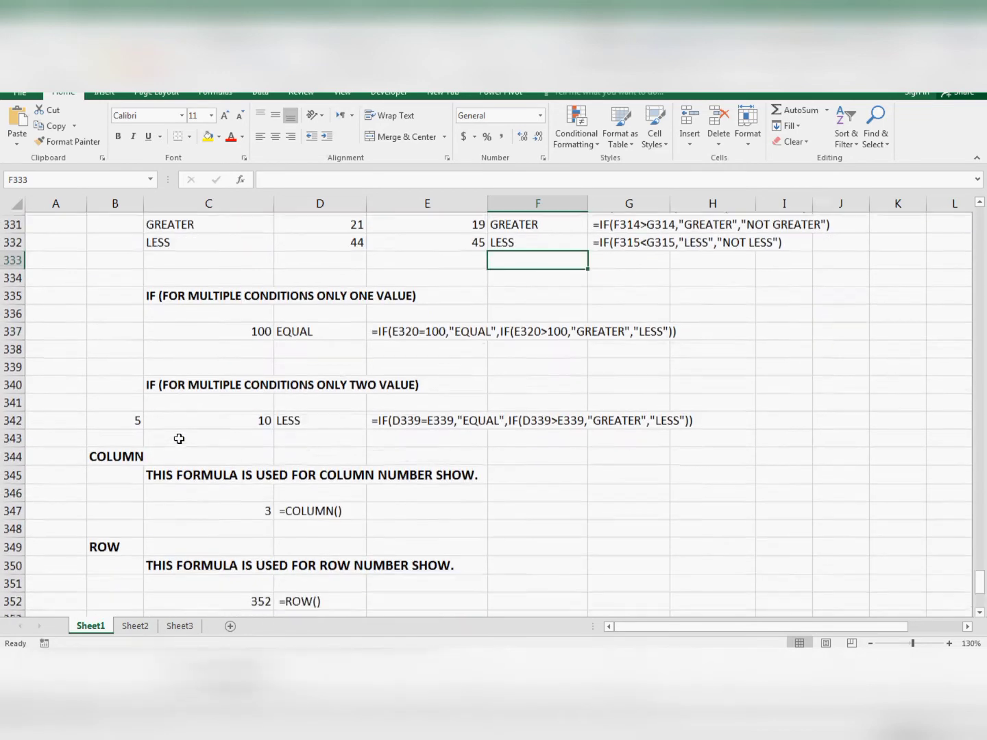
pyautogui.click(291, 328)
pyautogui.scroll(2, 271, 344)
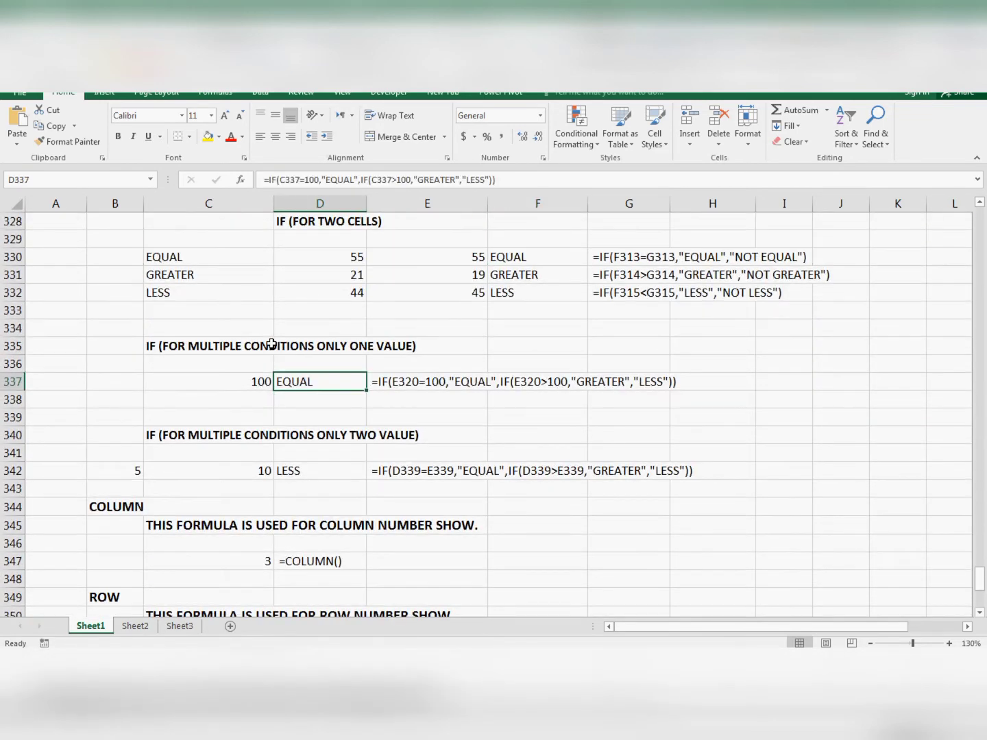
pyautogui.scroll(2, 410, 337)
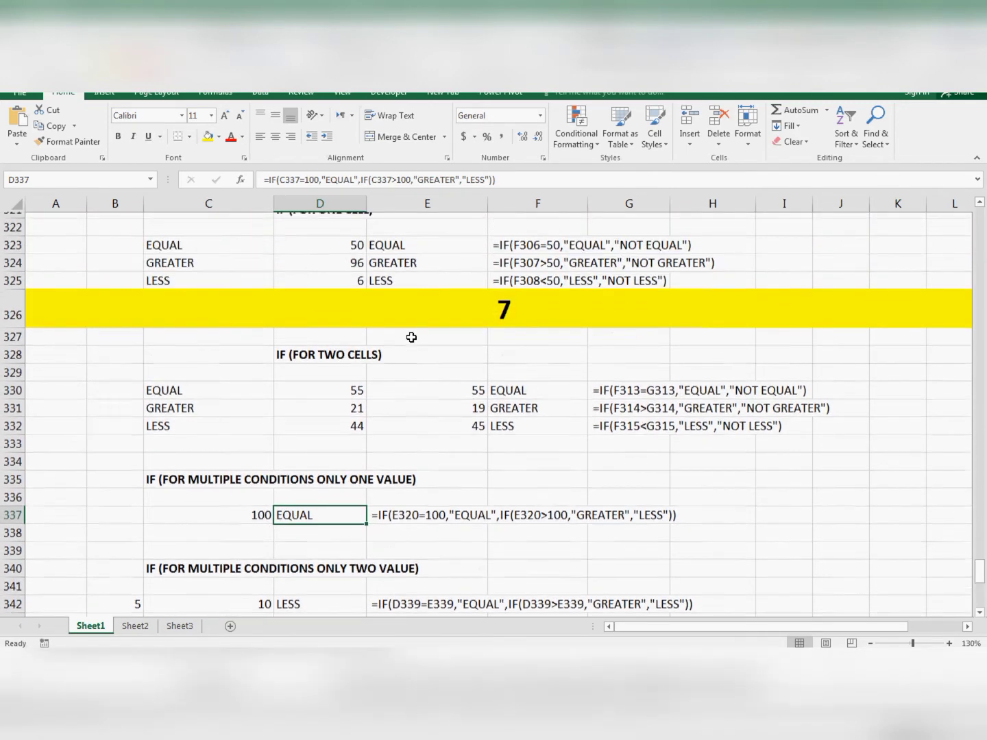
pyautogui.click(386, 295)
pyautogui.click(387, 307)
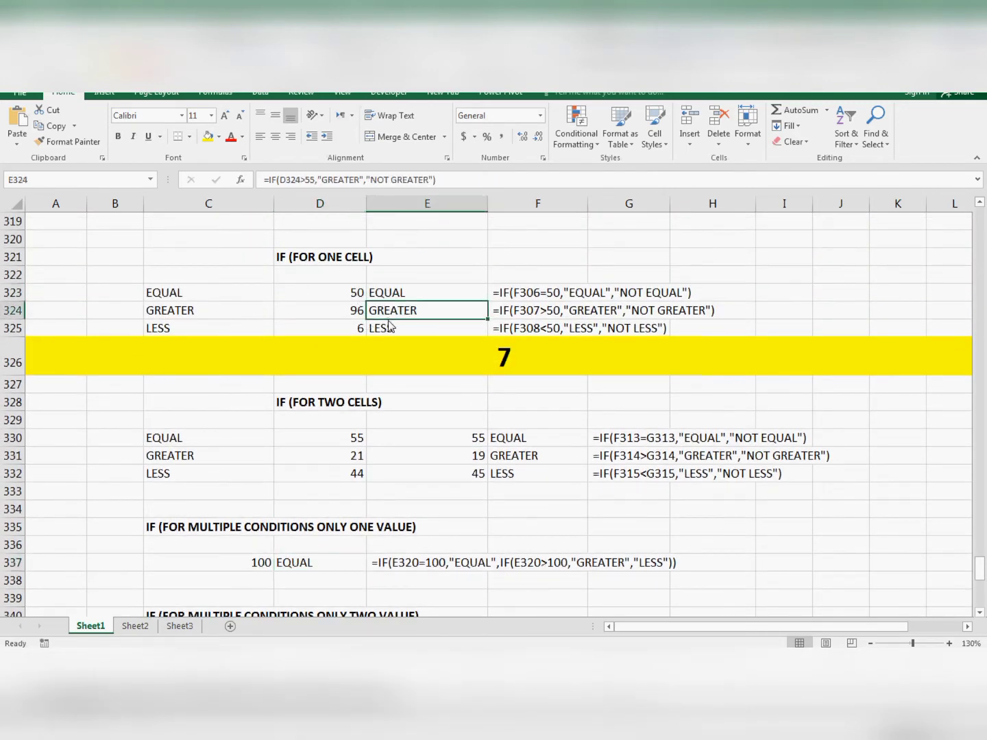
# - Clear the existing nested IF formula from cell D337 in the one-value multiple conditions section
pyautogui.scroll(-4, 384, 325)
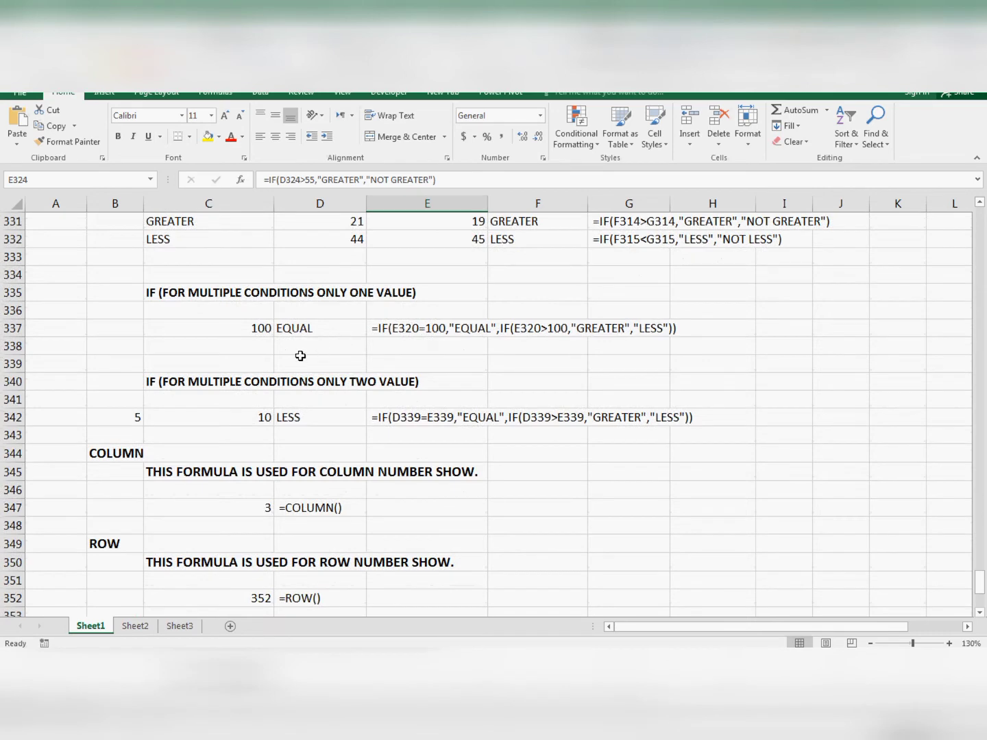
pyautogui.scroll(1, 303, 331)
pyautogui.click(302, 384)
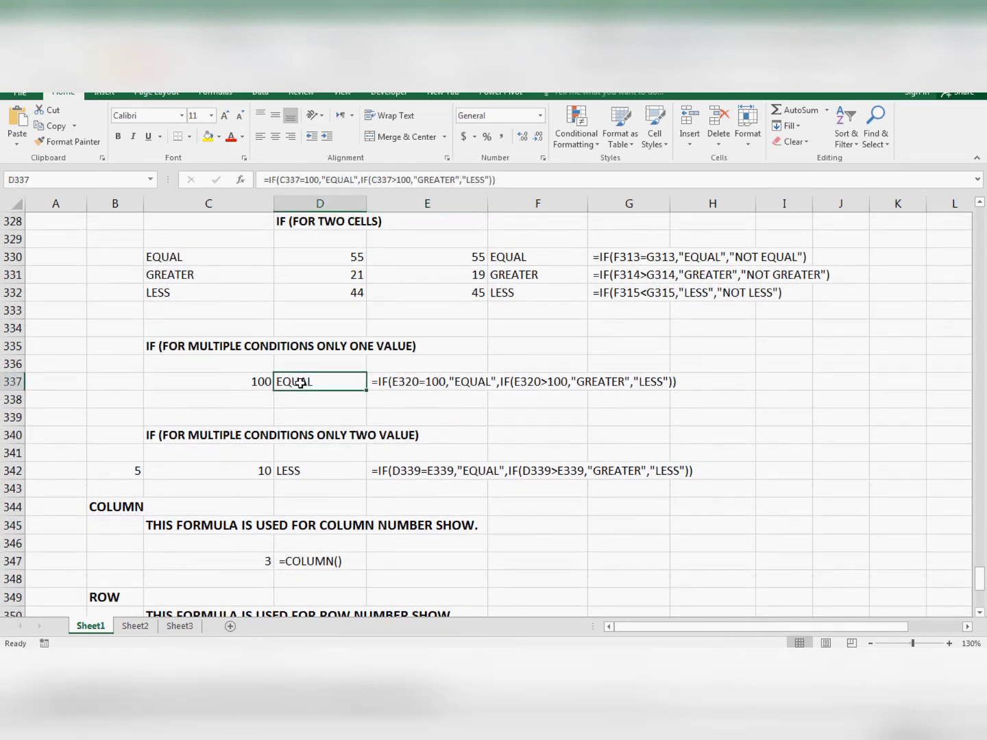
pyautogui.press('Delete')
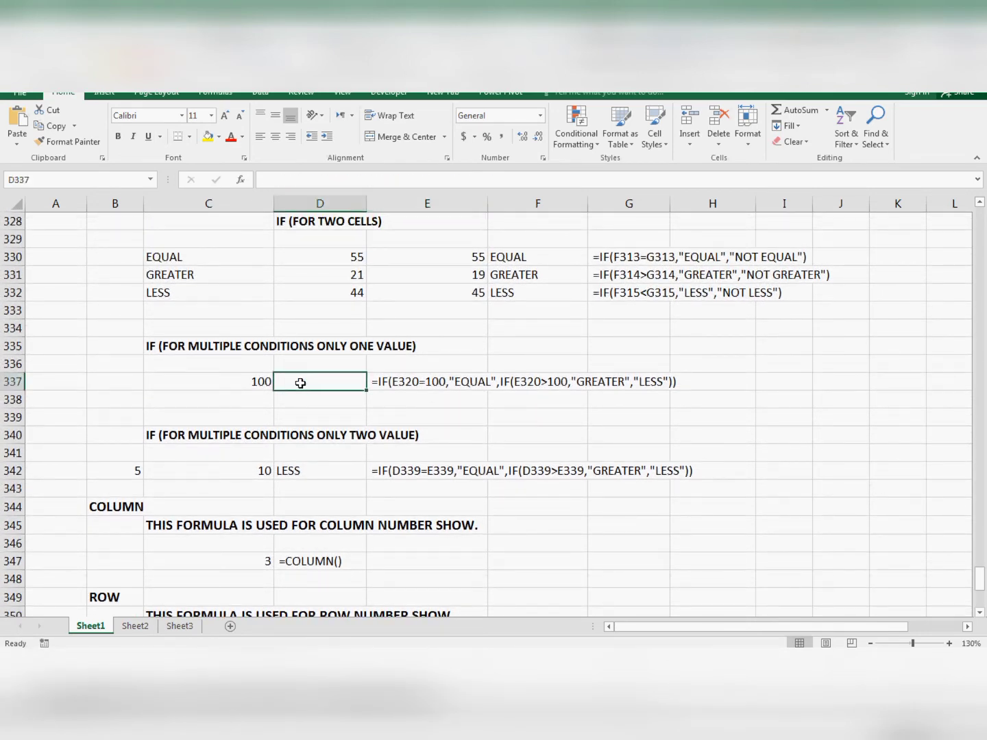
# - Begin a formula in D337 with an IF that returns "EQUAL" when C337 equals 100
pyautogui.write('=IF(')
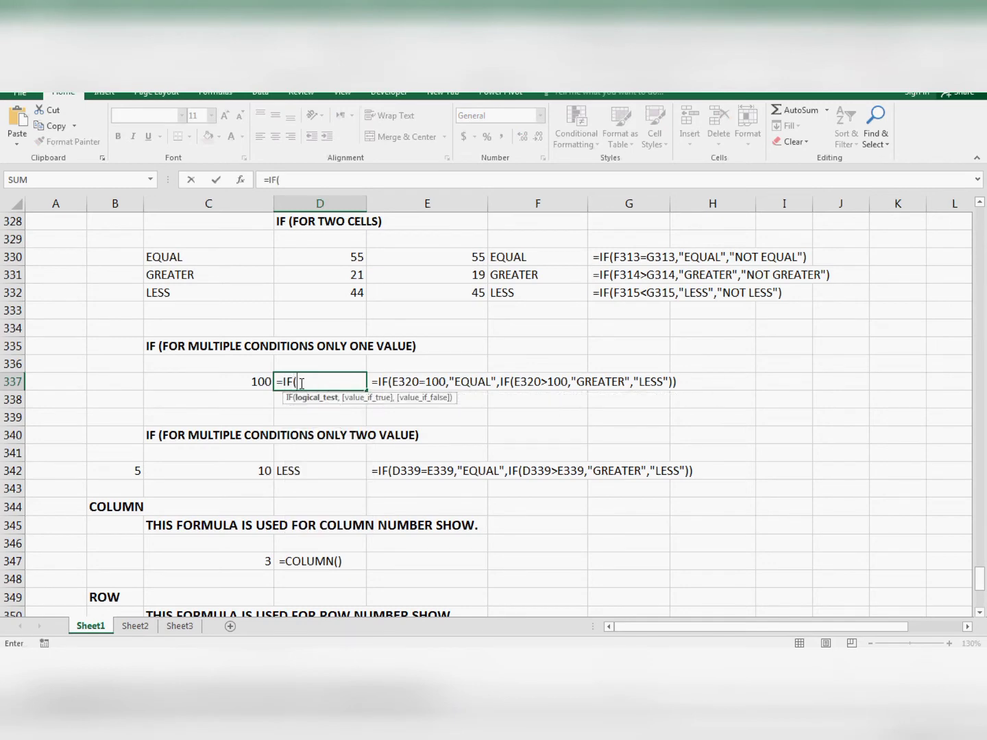
pyautogui.press('Left')
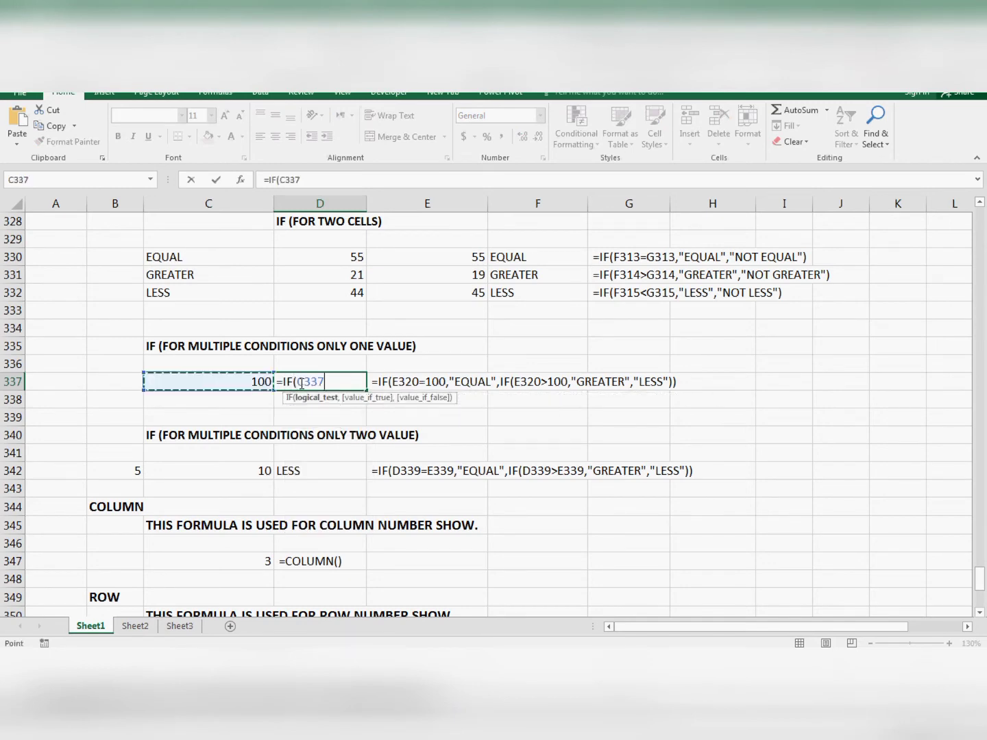
pyautogui.write('=')
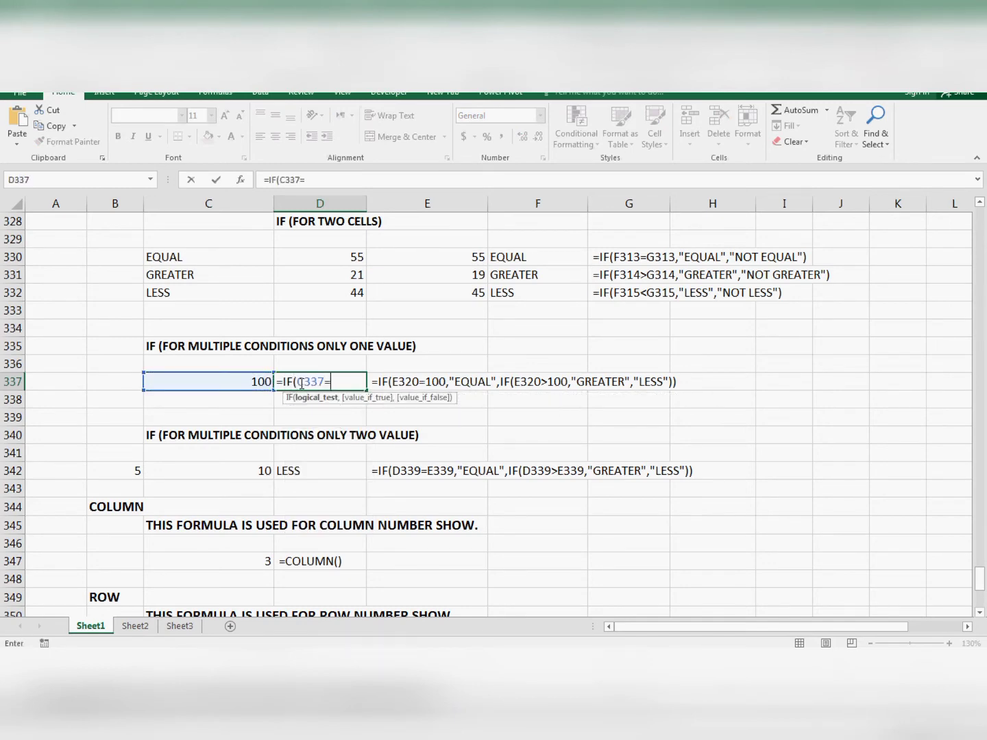
pyautogui.write('100,')
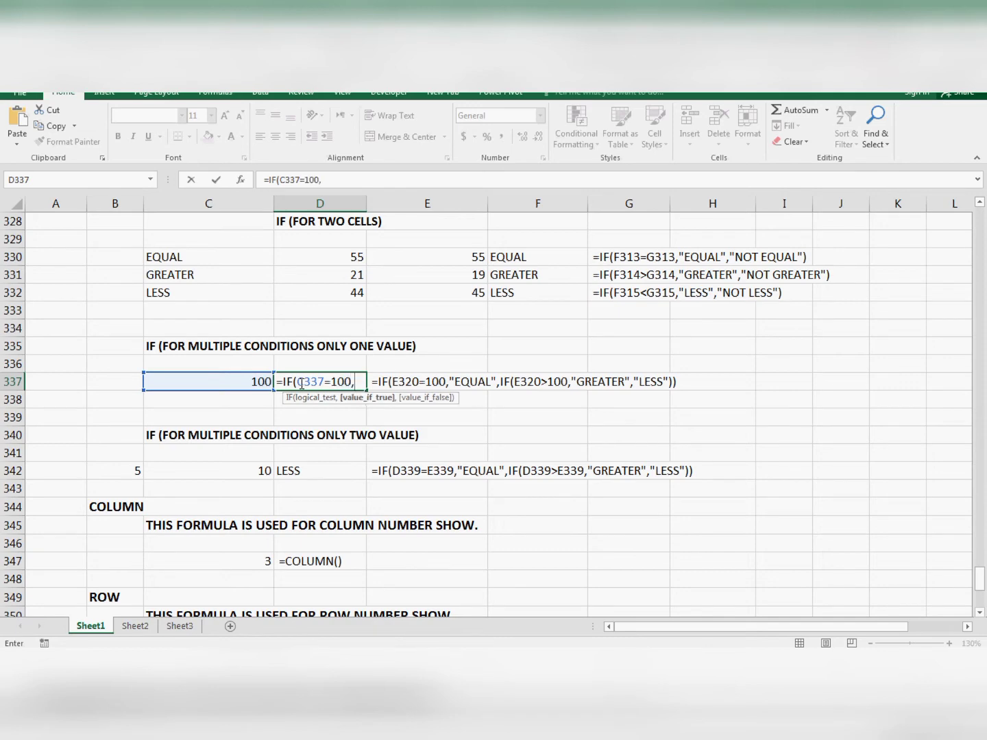
pyautogui.write('"EQU')
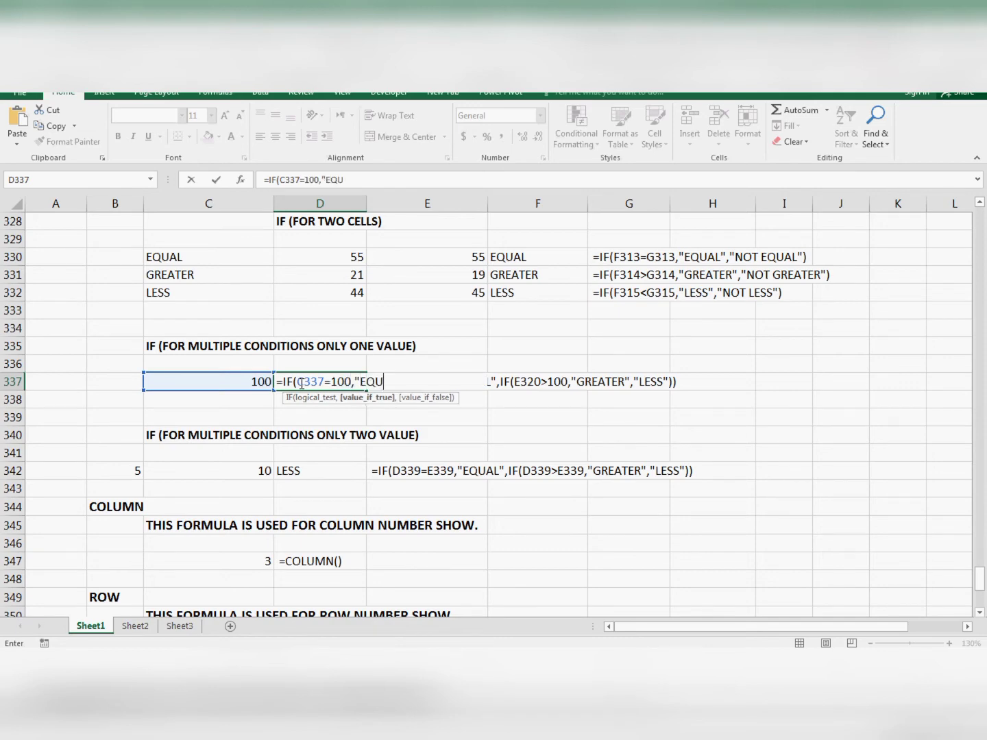
pyautogui.write('AL",')
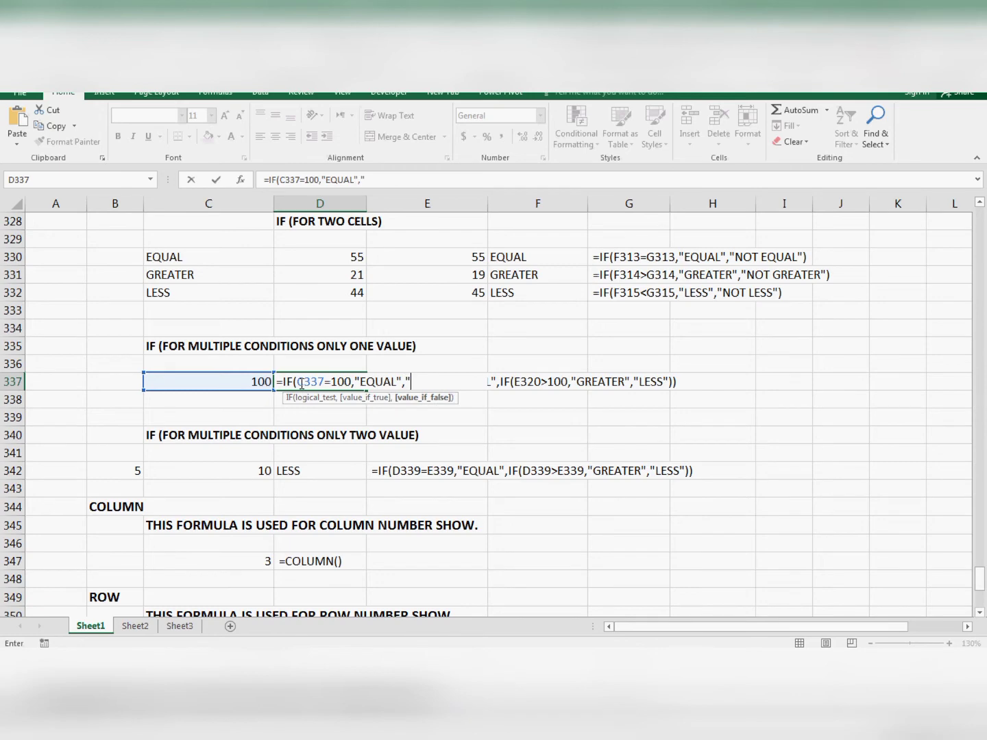
# - Complete D337's formula with a nested IF that returns "GREATER" when C337>100 and "LESS" otherwise
pyautogui.press('BackSpace')
pyautogui.write('IF(')
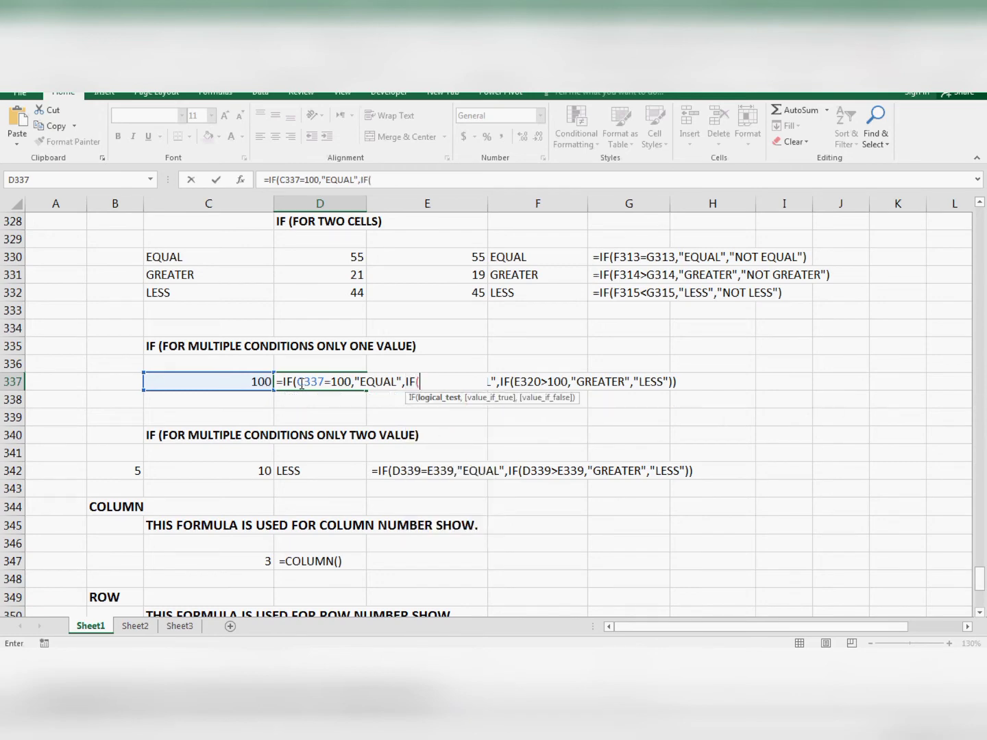
pyautogui.press('Left')
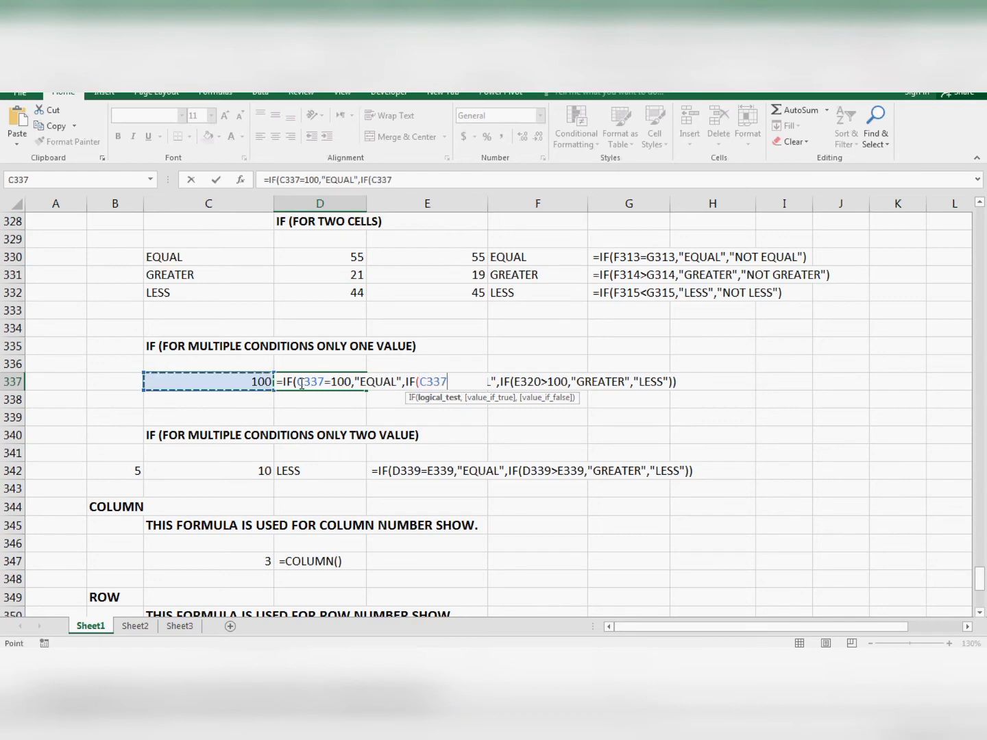
pyautogui.write('>100')
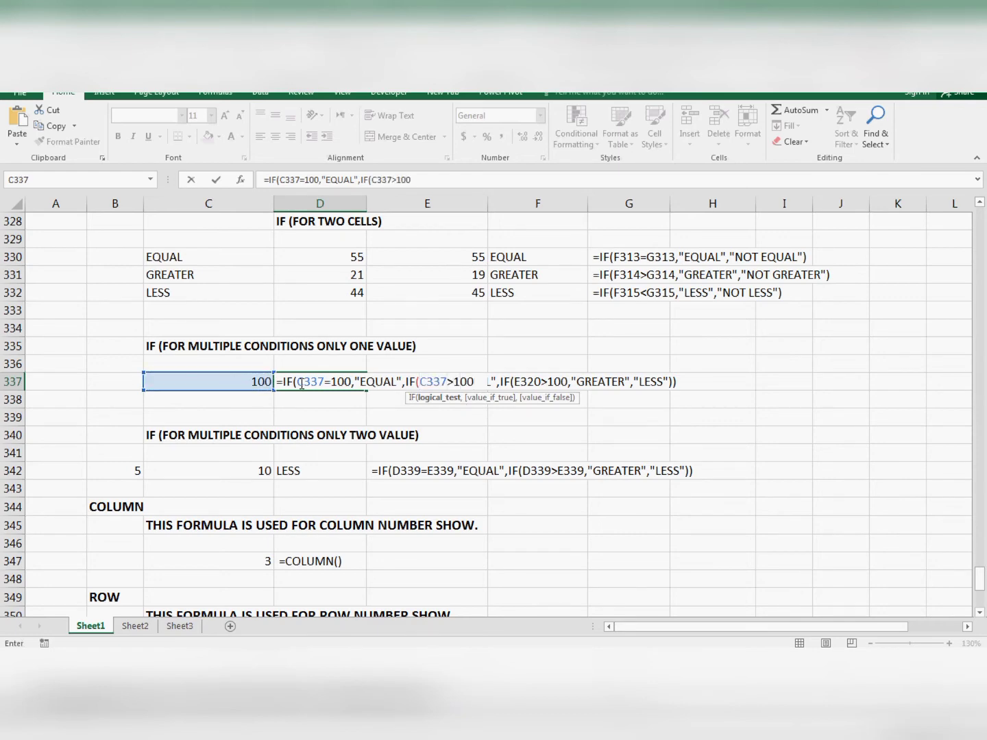
pyautogui.write(',"')
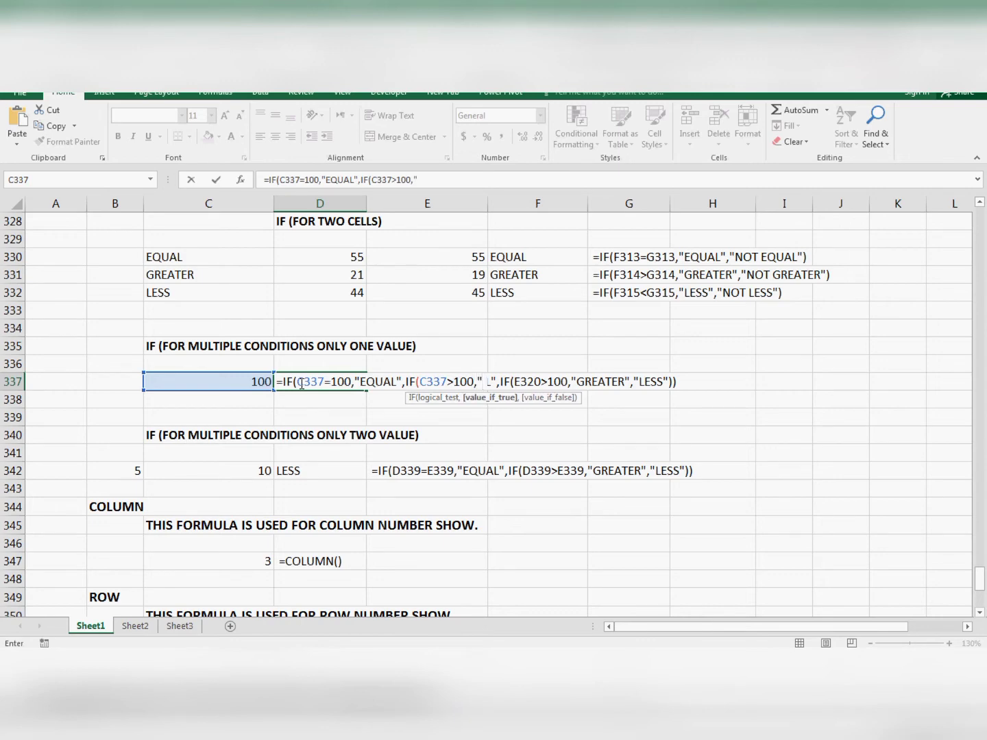
pyautogui.write('GREATER"')
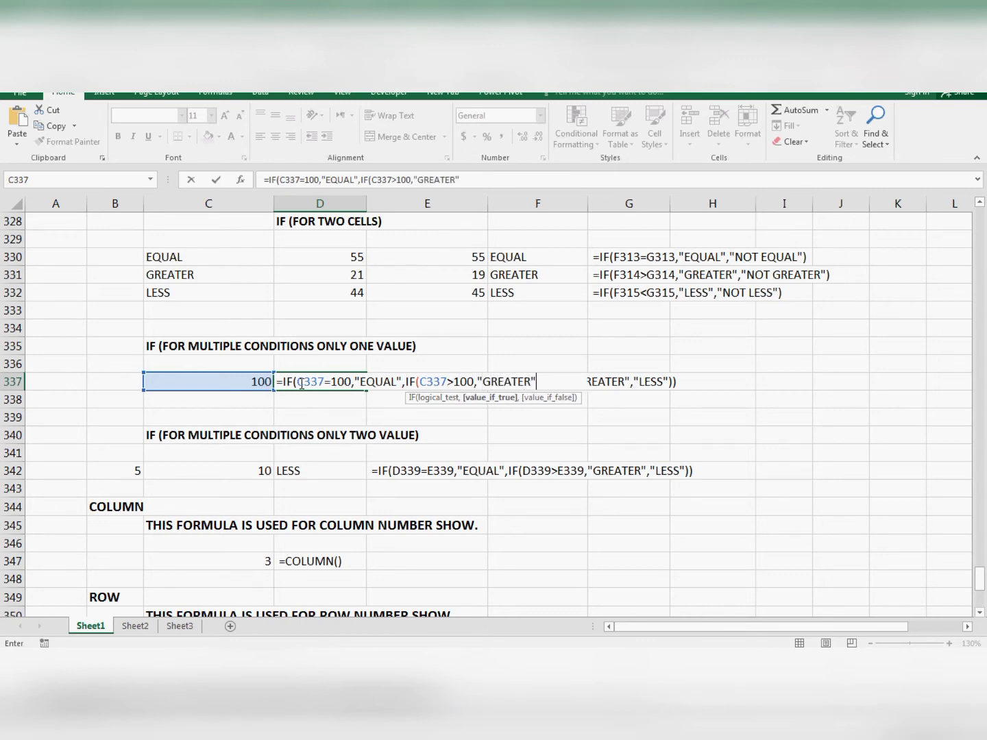
pyautogui.write(',"LESS')
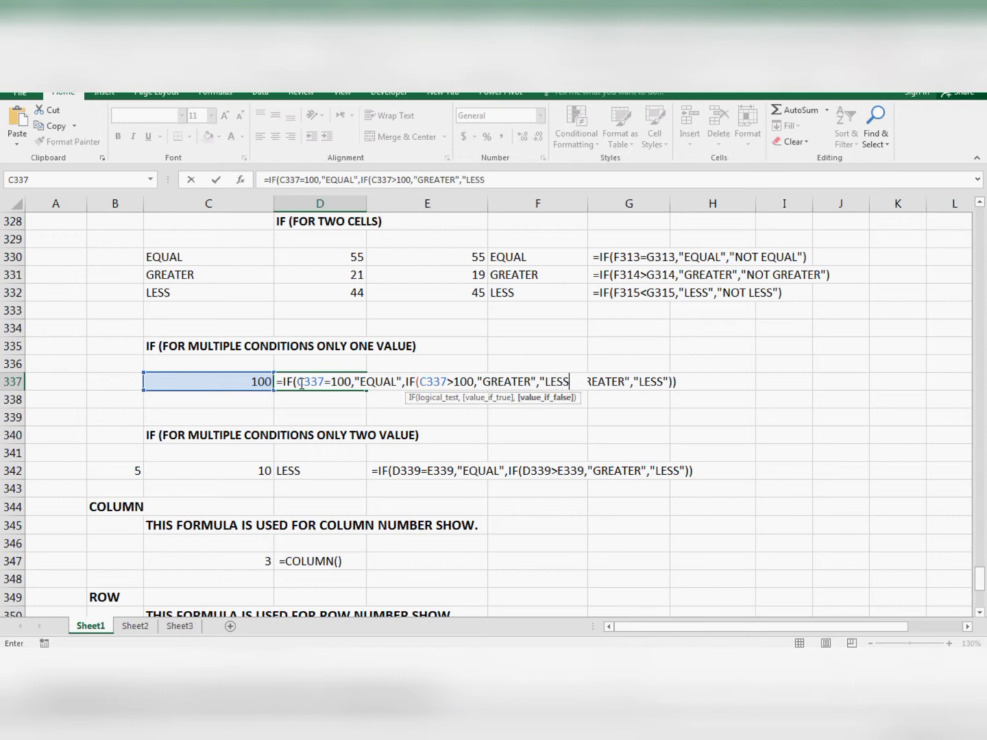
pyautogui.write('"))')
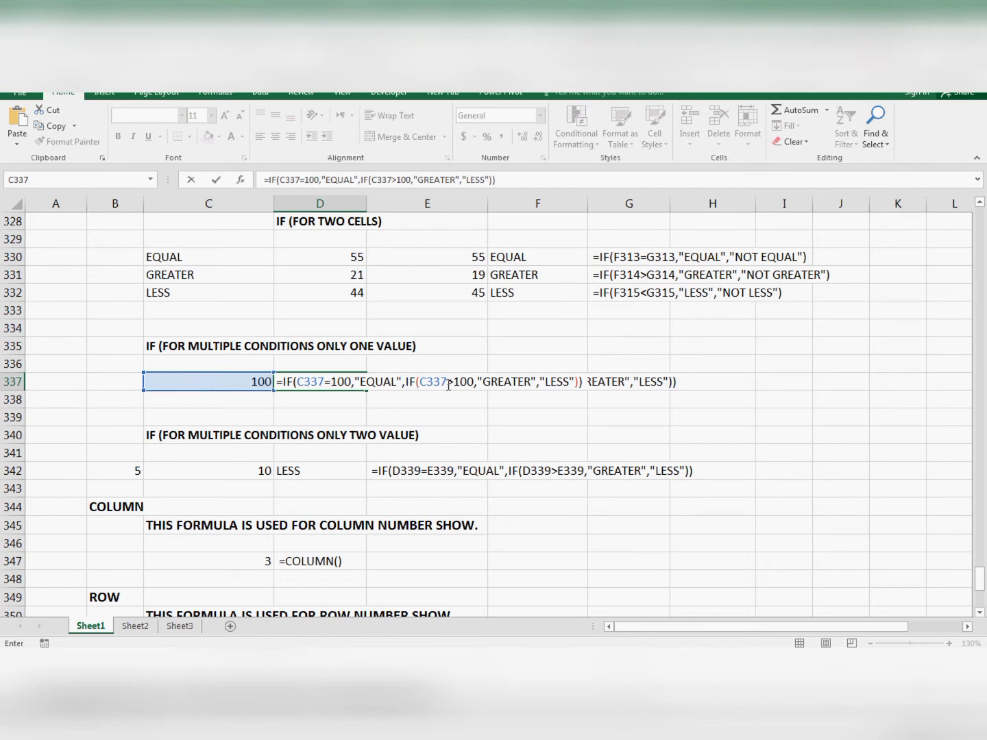
pyautogui.press('Return')
# - Set the test value in C337 to 120 to check the nested IF formula
pyautogui.press('Up')
pyautogui.press('Left')
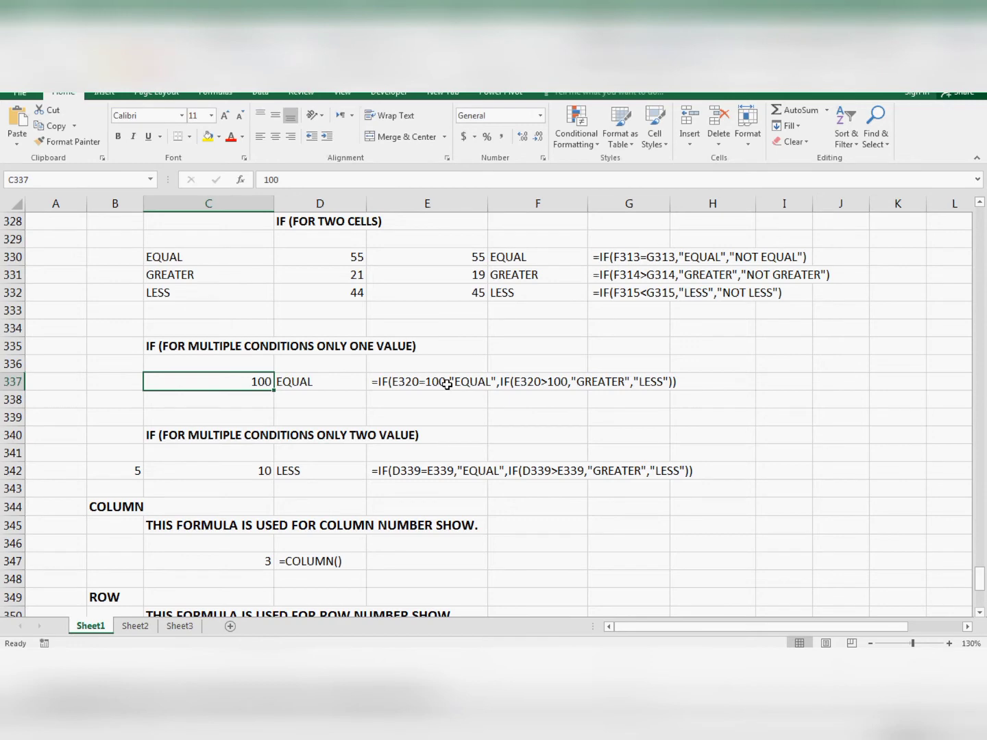
pyautogui.write('120')
pyautogui.press('Return')
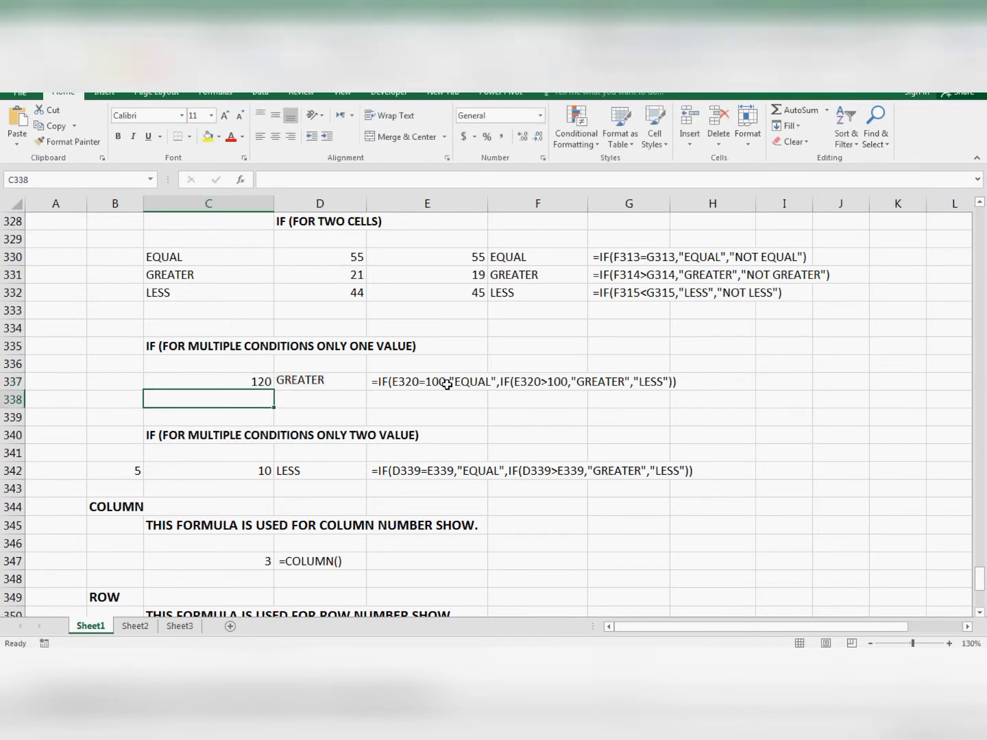
# - Set the test value in C337 to 10 to check the nested IF formula's last condition
pyautogui.press('Up')
pyautogui.write('1')
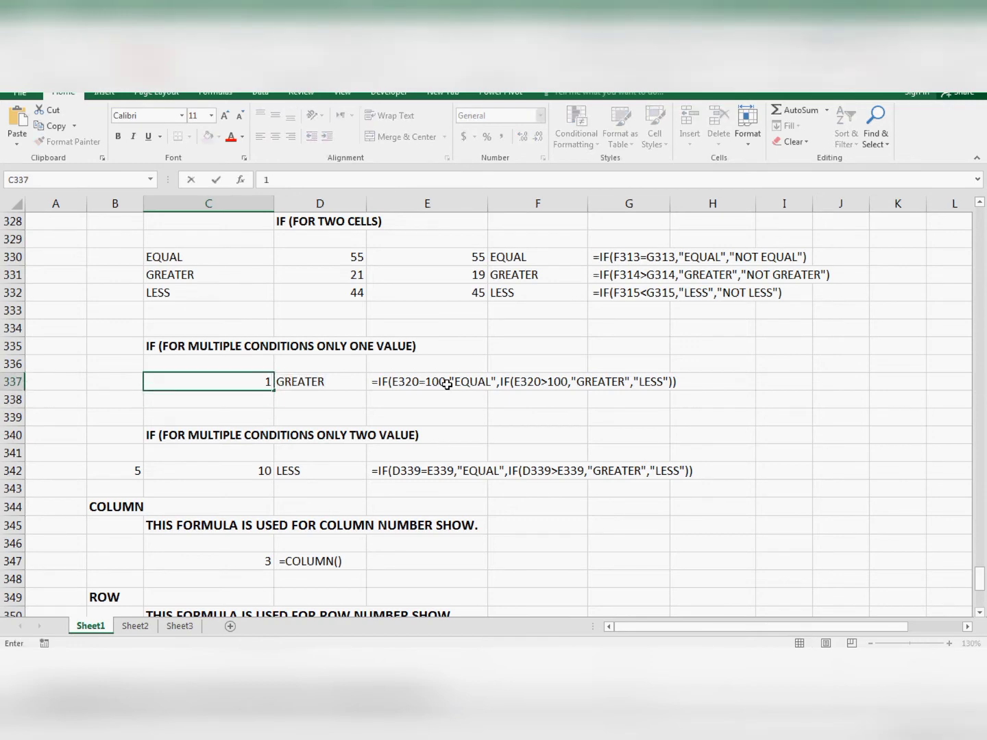
pyautogui.write('0')
pyautogui.press('Return')
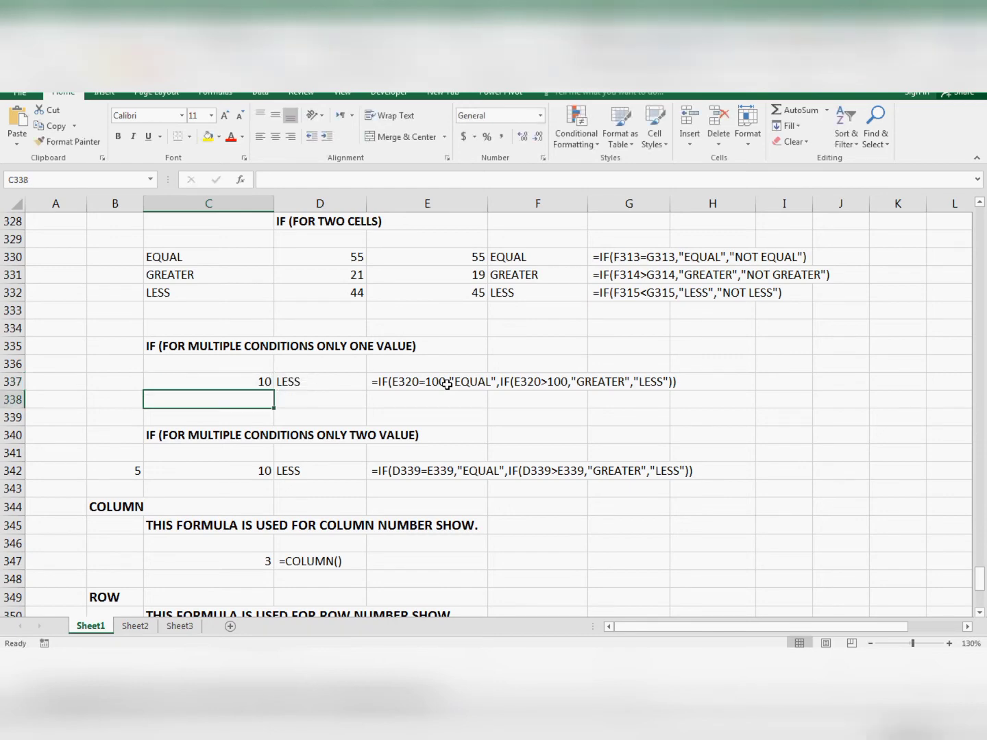
pyautogui.press('Up')
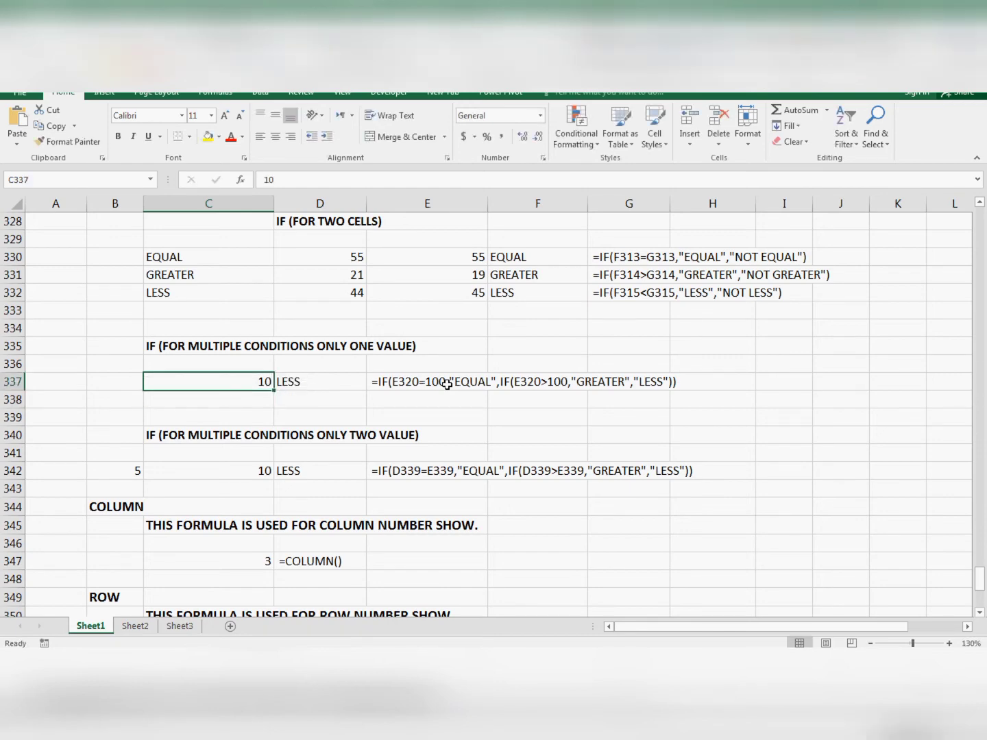
# - Examine the nested IF formulas in D337 and D342 and compare them with the two-cell IF formulas in F330:F332
pyautogui.scroll(-1, 454, 384)
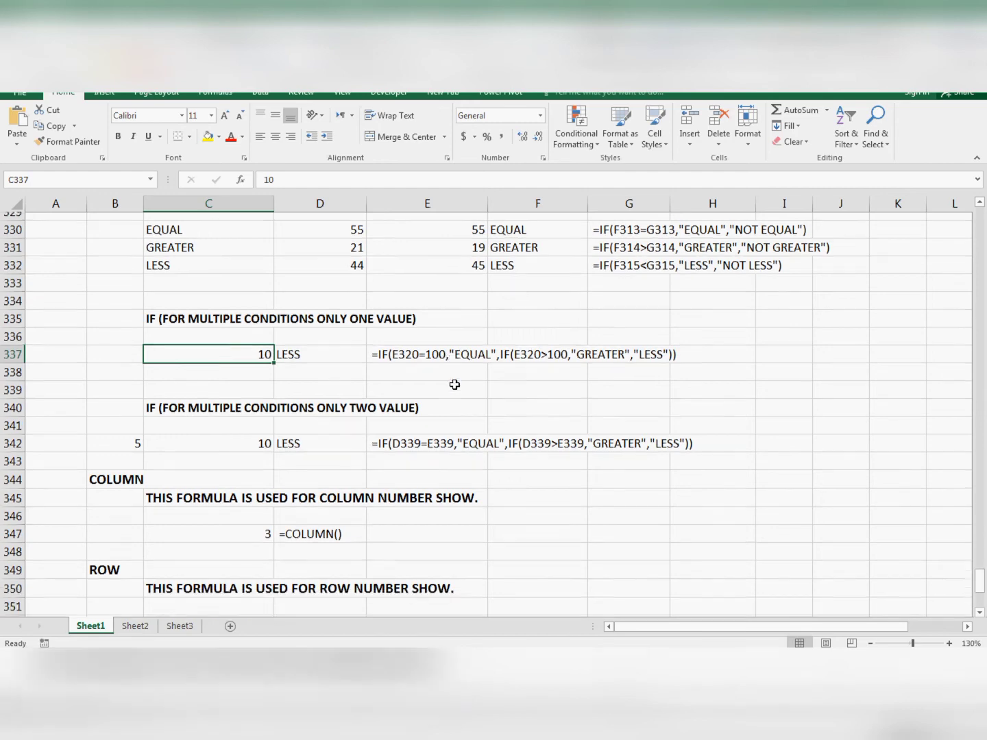
pyautogui.click(319, 329)
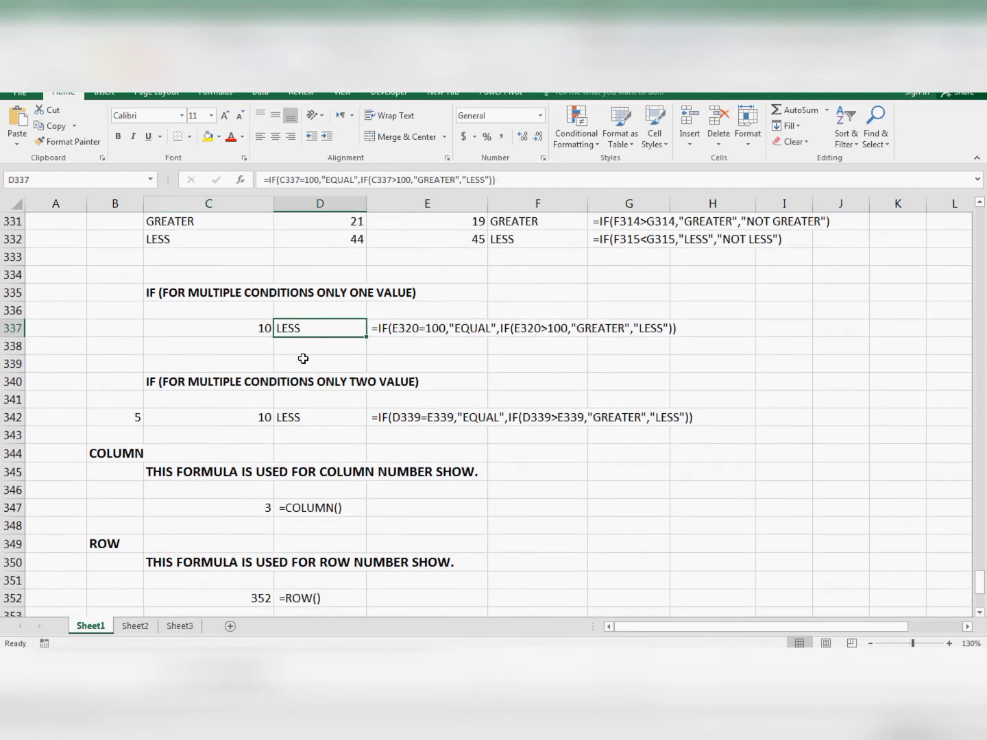
pyautogui.click(292, 419)
pyautogui.click(236, 424)
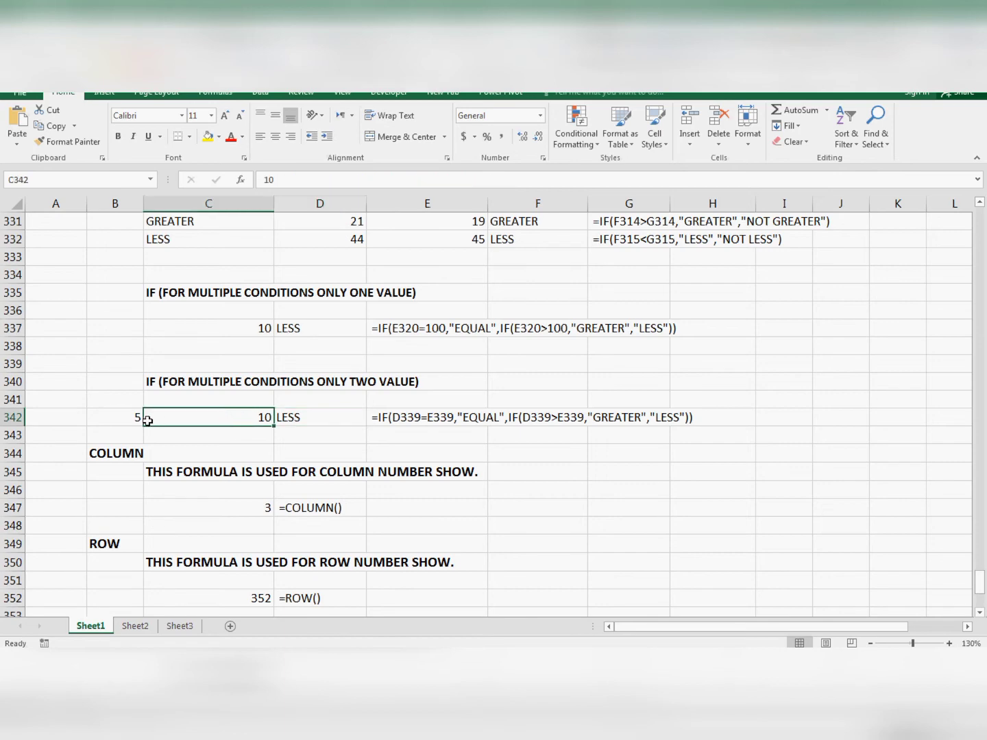
pyautogui.click(295, 417)
pyautogui.scroll(1, 290, 428)
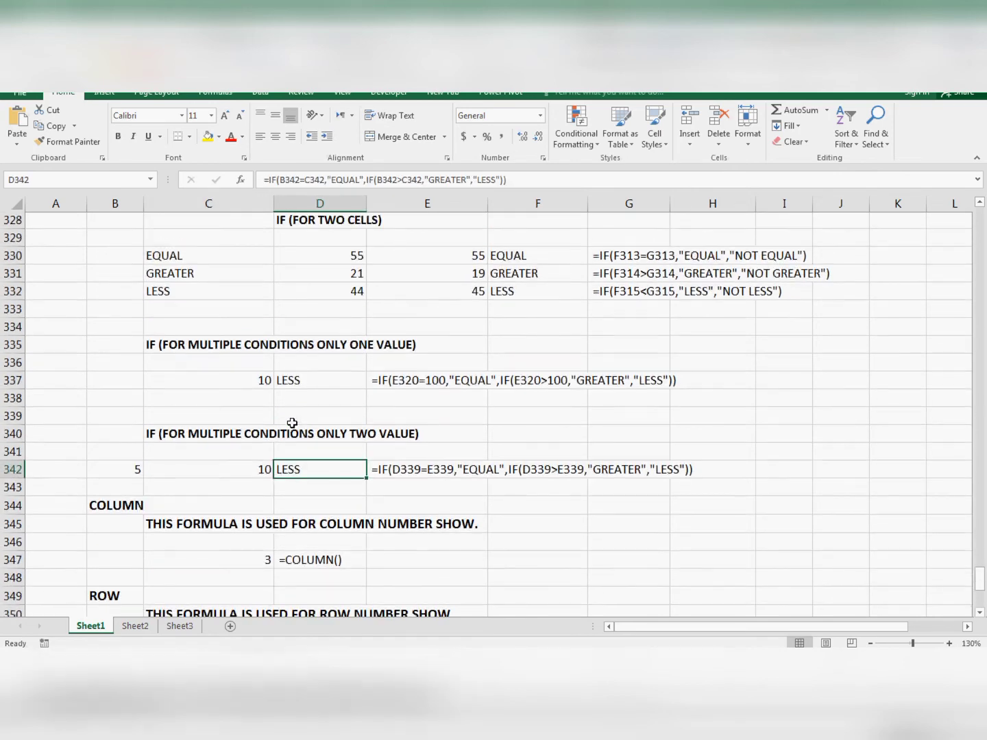
pyautogui.click(515, 260)
pyautogui.click(504, 278)
pyautogui.moveTo(500, 293); pyautogui.dragTo(501, 278)
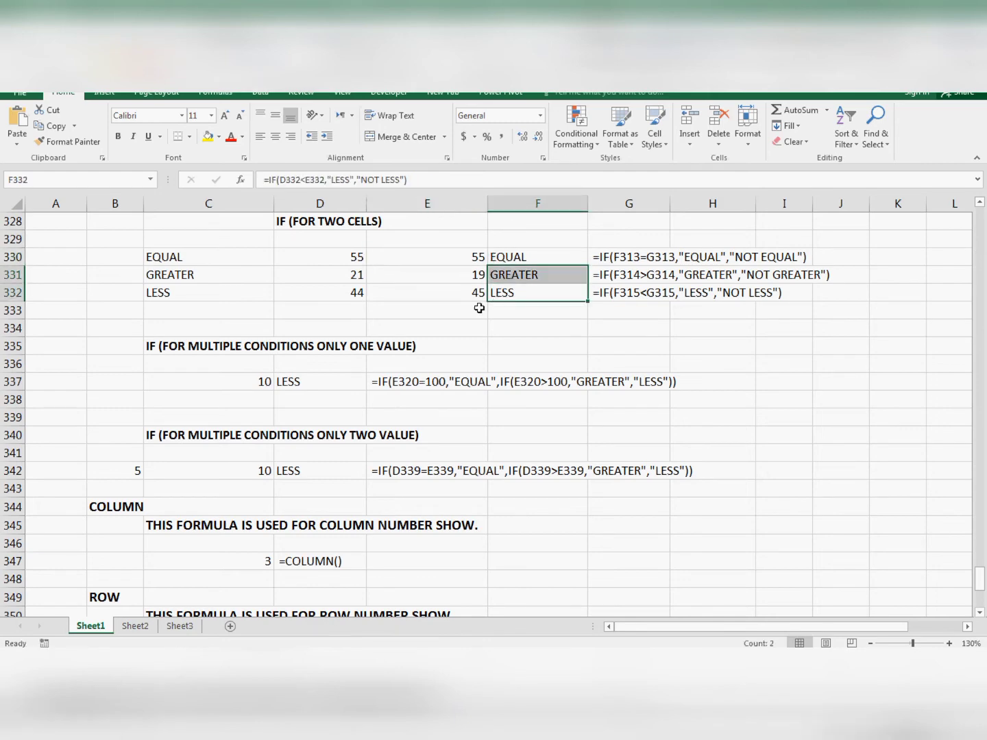
pyautogui.click(431, 367)
# - Replace D342's formula with an IF returning "EQUAL" when B342=C342, and open a nested IF as its false value
pyautogui.click(348, 471)
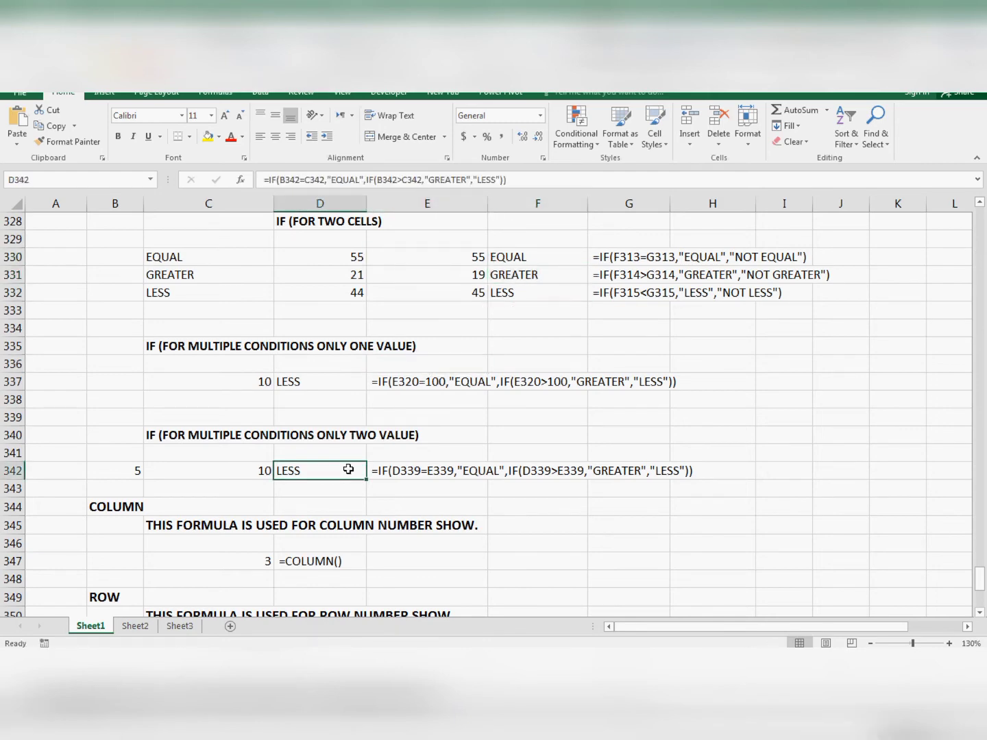
pyautogui.press('Delete')
pyautogui.write('=IF(')
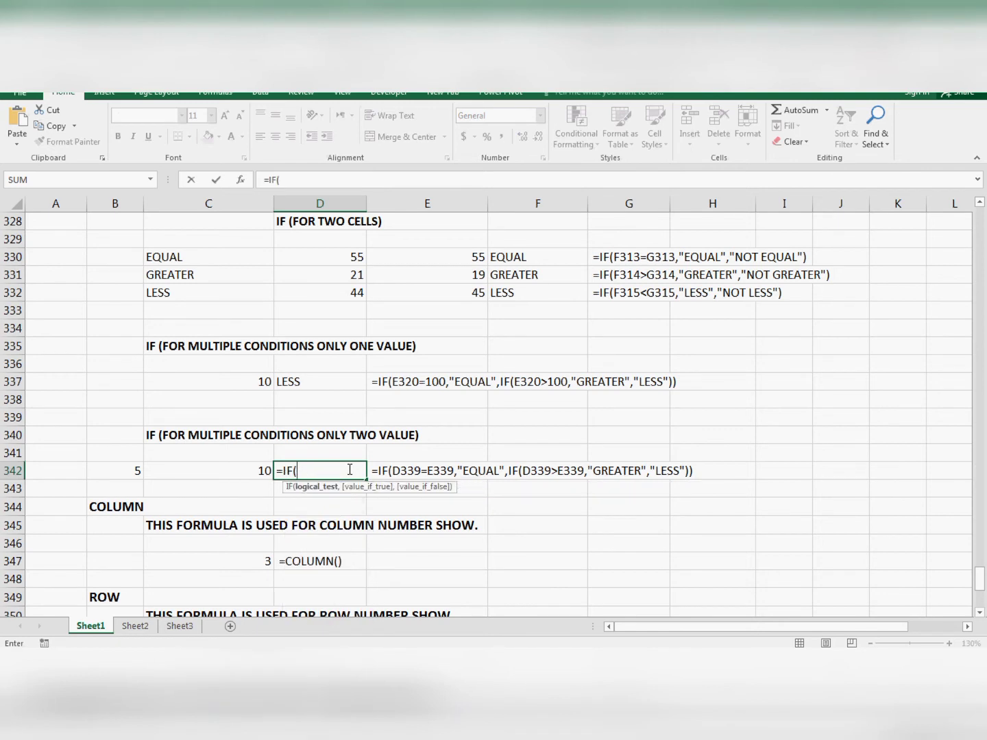
pyautogui.press('Left')
pyautogui.press('Left')
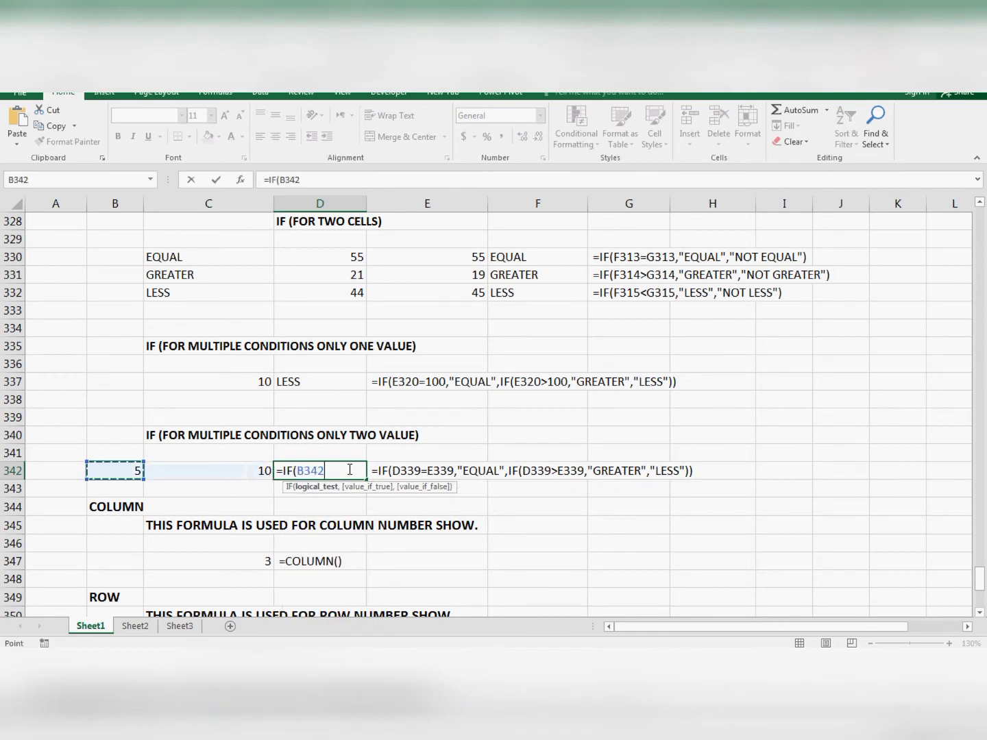
pyautogui.write('=')
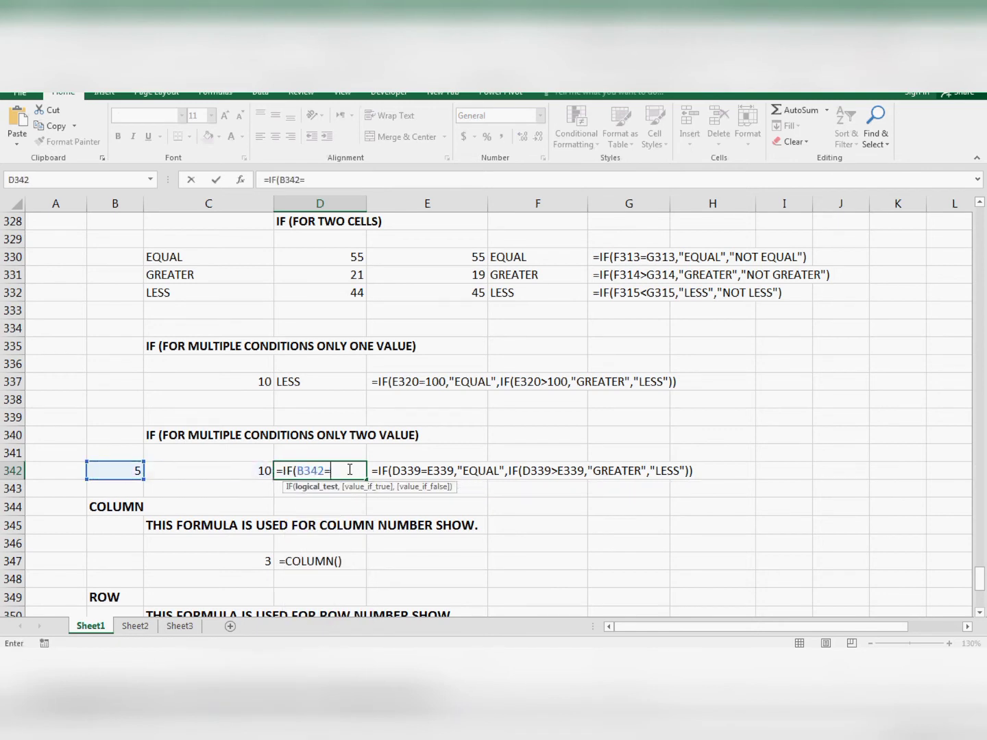
pyautogui.press('Left')
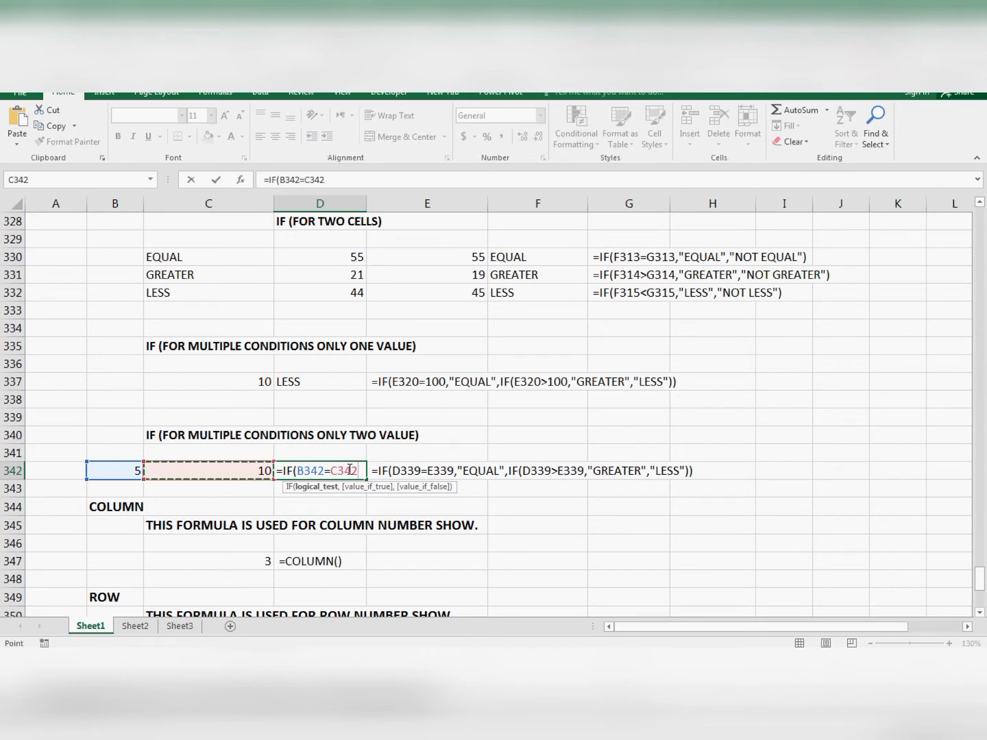
pyautogui.write(',')
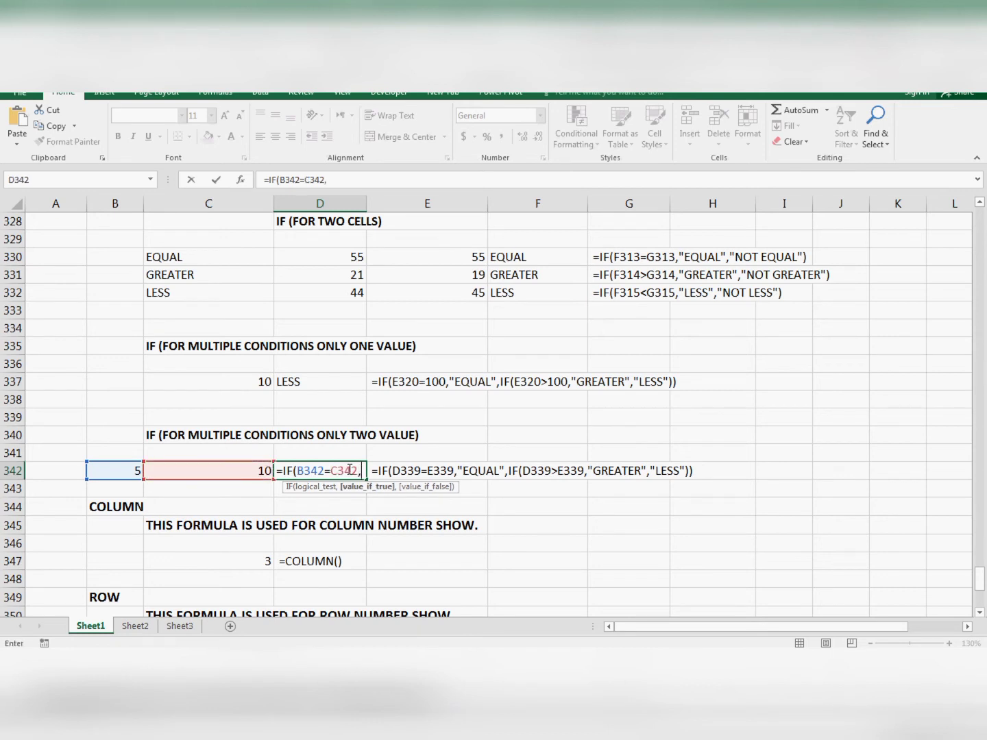
pyautogui.write('"EQUA')
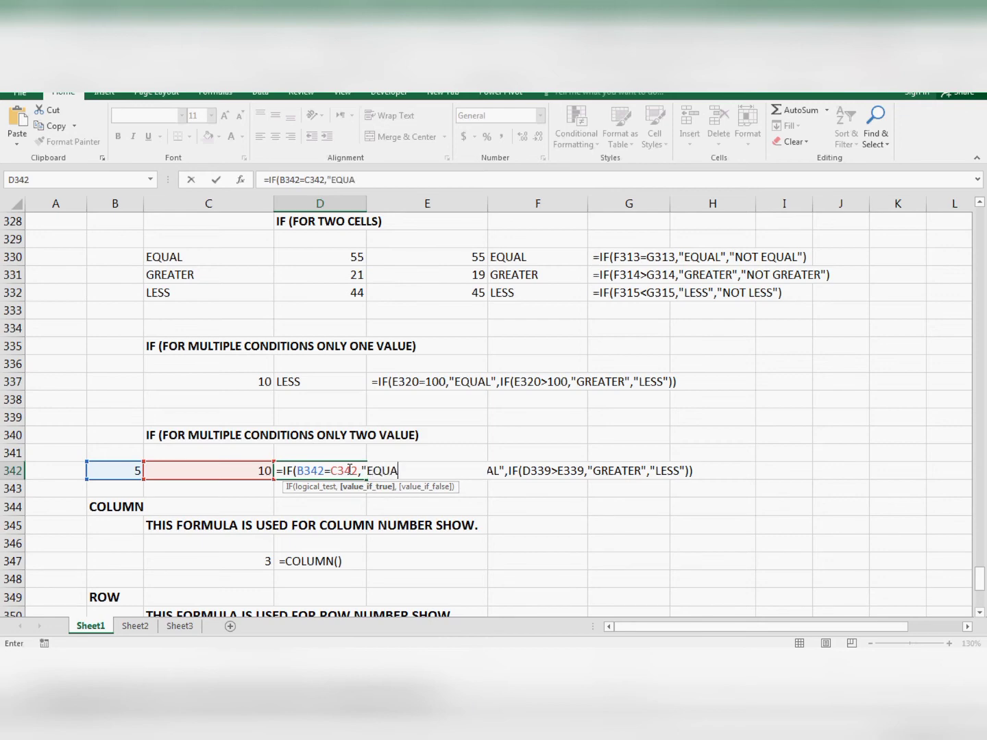
pyautogui.write('L",IF(')
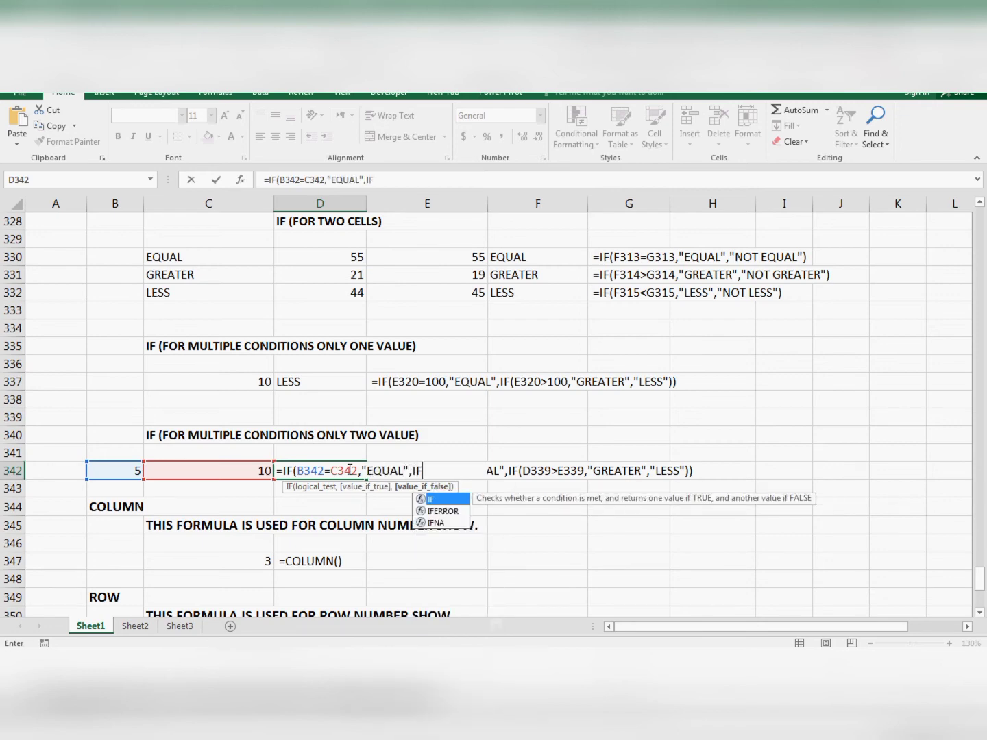
# - Complete D342's nested IF so that B342>C342 returns "GREATER" and otherwise "LESS", and enter the formula
pyautogui.press('Left')
pyautogui.press('Left')
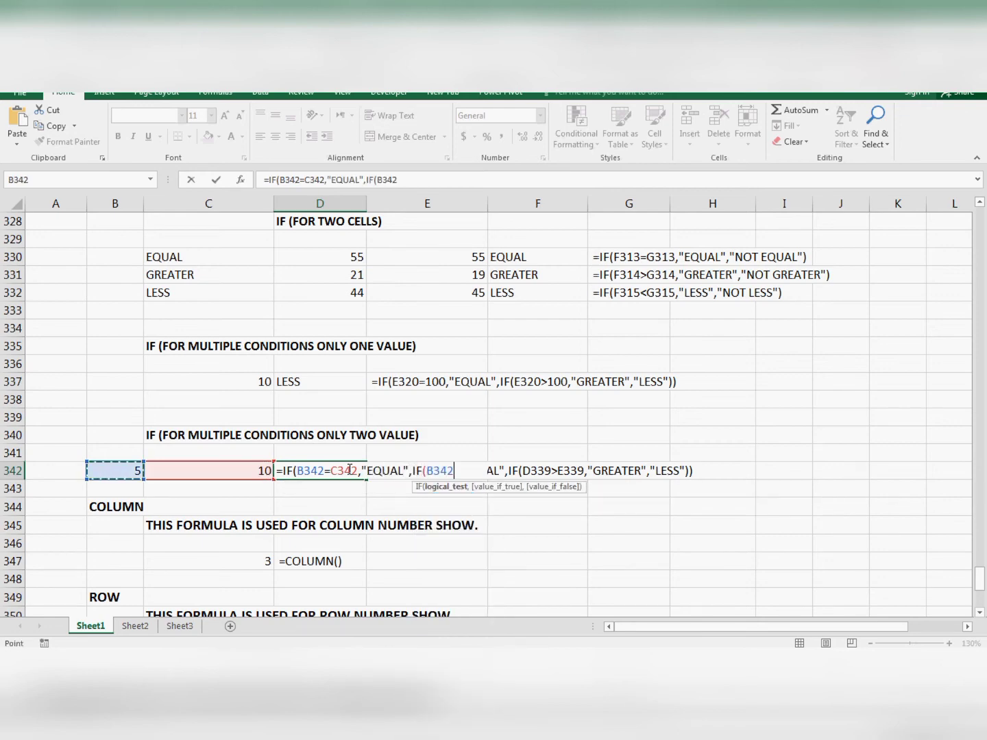
pyautogui.write('>')
pyautogui.press('Left')
pyautogui.write(',')
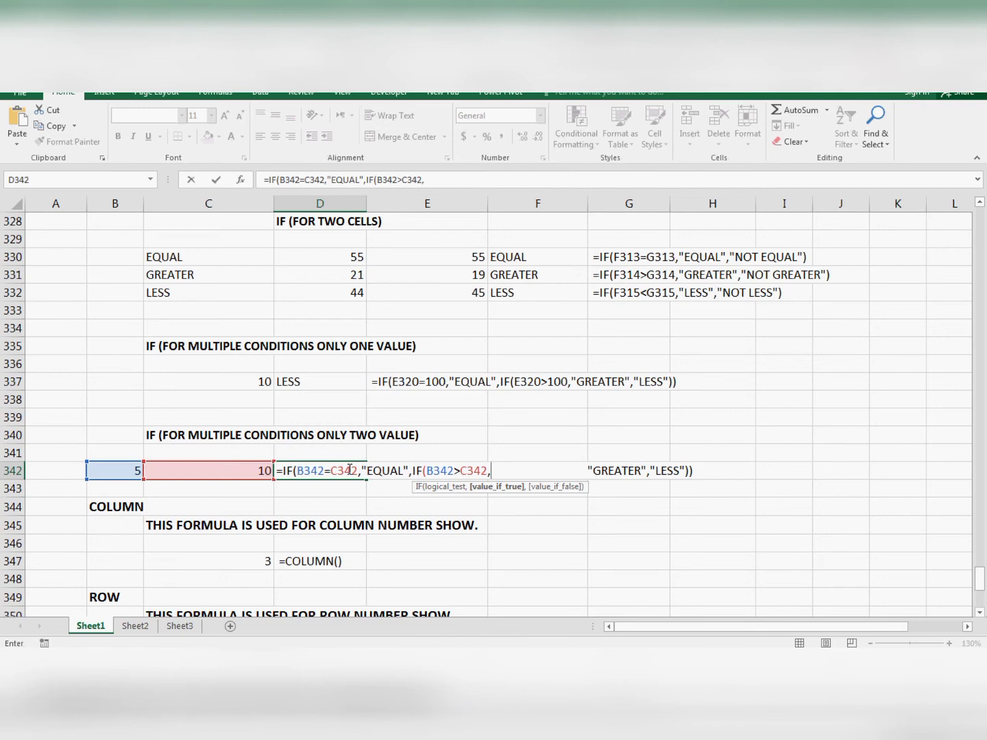
pyautogui.write('"GREATER')
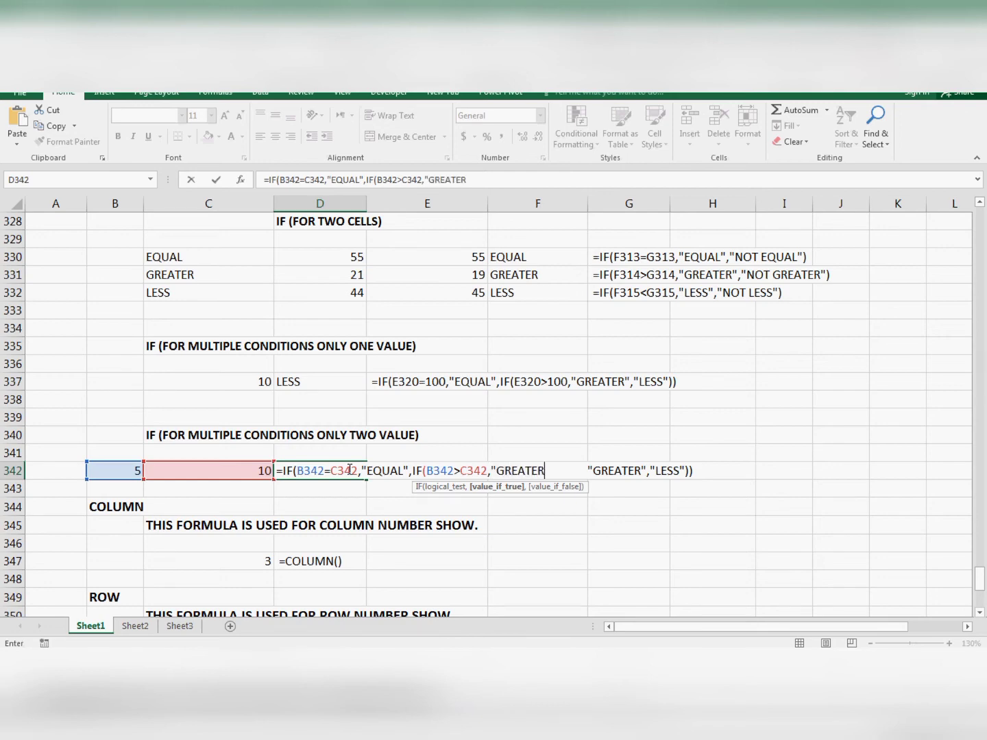
pyautogui.write('",')
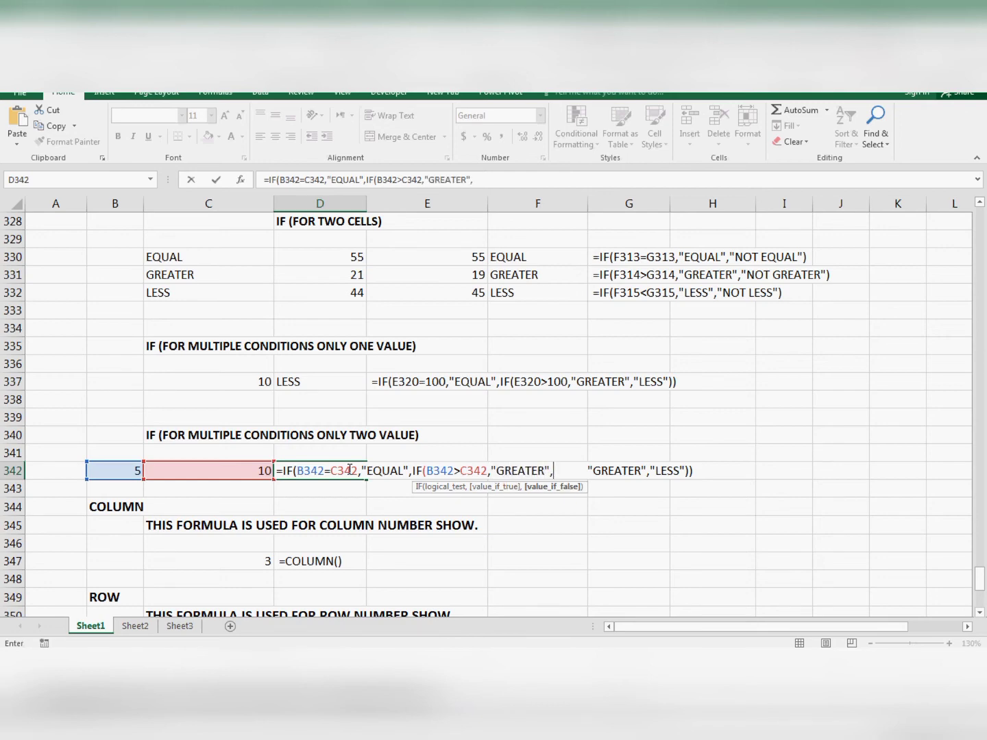
pyautogui.write('"N')
pyautogui.press('BackSpace')
pyautogui.write('LESS"')
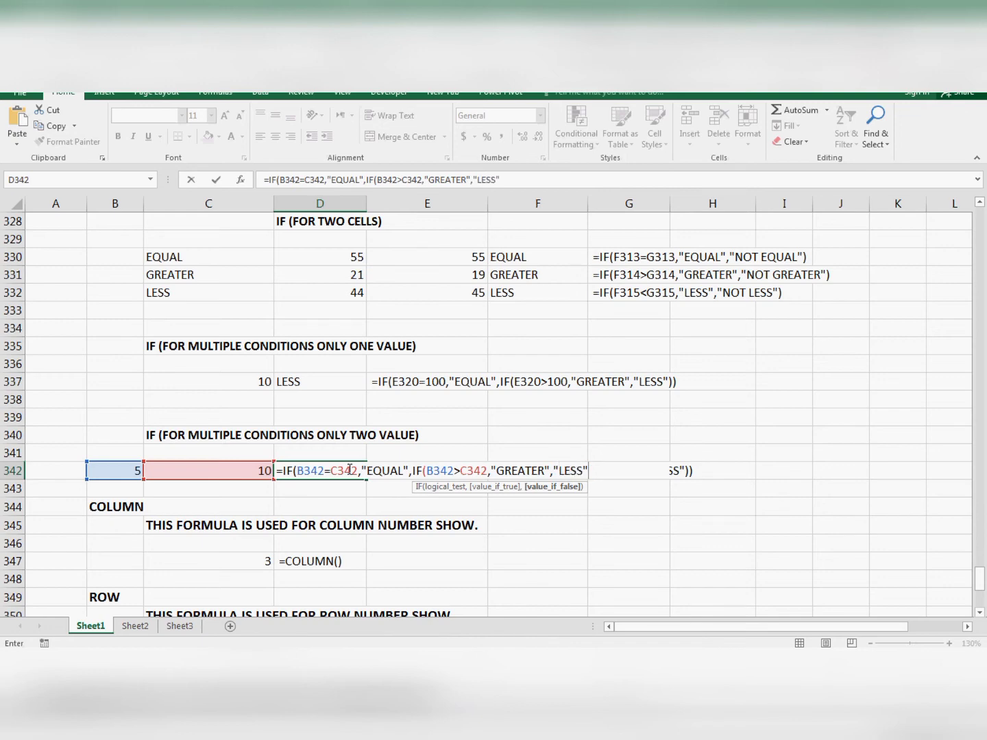
pyautogui.write('))')
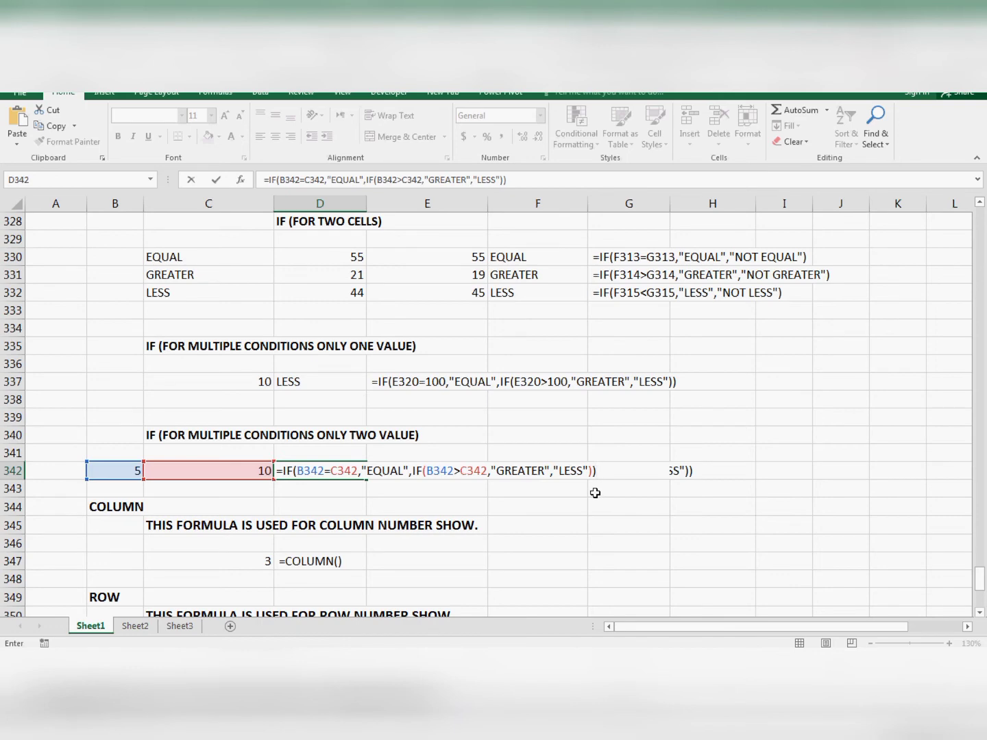
pyautogui.press('Return')
# - Set the test value in B342 to 10 to check the equal condition of the nested IF formula
pyautogui.click(121, 482)
pyautogui.write('1')
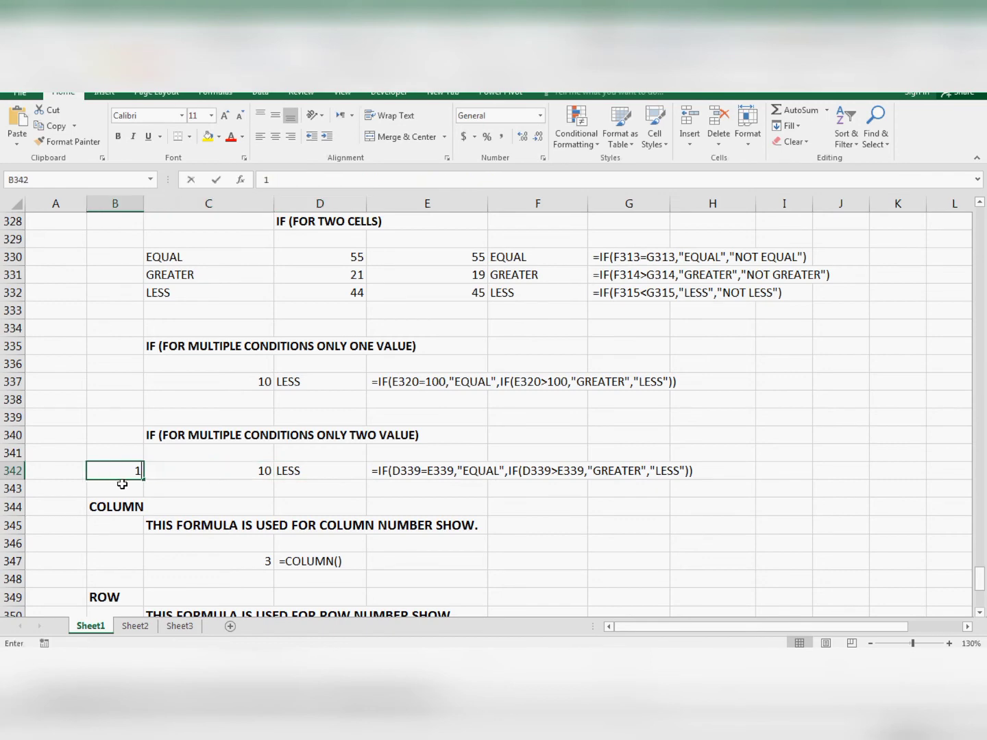
pyautogui.write('0')
pyautogui.press('Return')
# - Set the test value in B342 to 25 to check the greater-than condition of the nested IF formula
pyautogui.click(121, 481)
pyautogui.write('25')
pyautogui.press('Return')
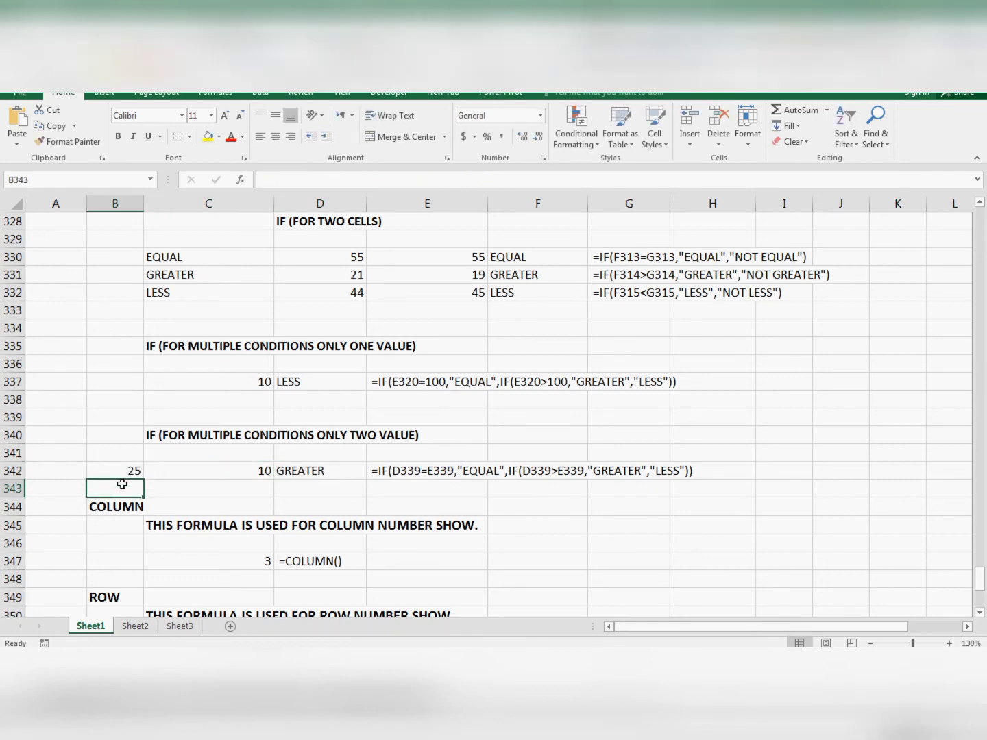
# - Examine the COLUMN and ROW formula sections below the two-value IF example
pyautogui.press('Up')
pyautogui.press('Right')
pyautogui.press('Down')
pyautogui.press('Down')
pyautogui.press('Down')
pyautogui.press('Down')
pyautogui.press('Down')
pyautogui.press('Down')
pyautogui.press('Down')
pyautogui.press('Down')
pyautogui.press('Down')
pyautogui.press('Down')
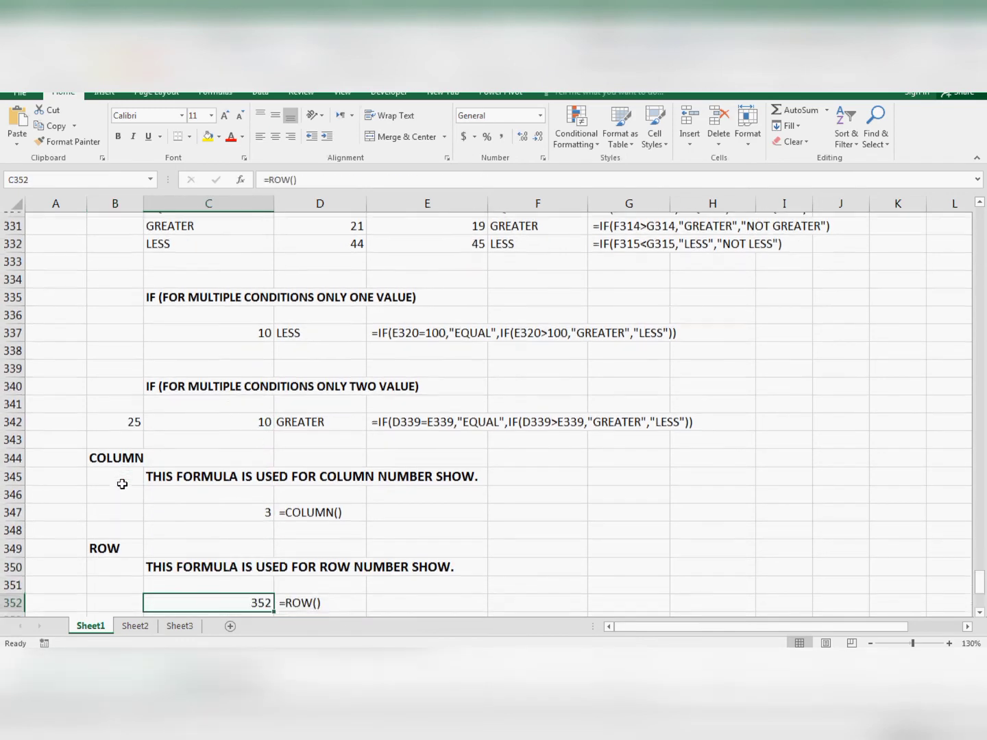
pyautogui.press('Up')
pyautogui.press('Up')
pyautogui.press('Up')
pyautogui.press('Up')
pyautogui.press('Up')
pyautogui.press('Up')
pyautogui.press('Up')
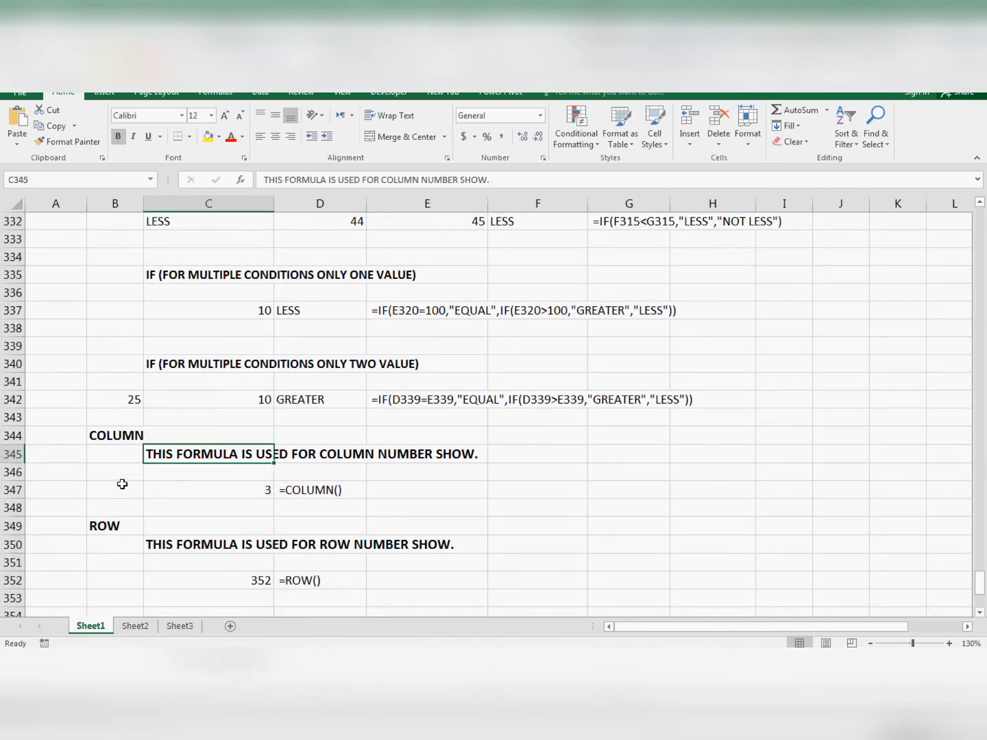
# - Clear C347 in the COLUMN section and re-enter its formula as =COLUMN()
pyautogui.press('Down')
pyautogui.press('Down')
pyautogui.press('Down')
pyautogui.press('Up')
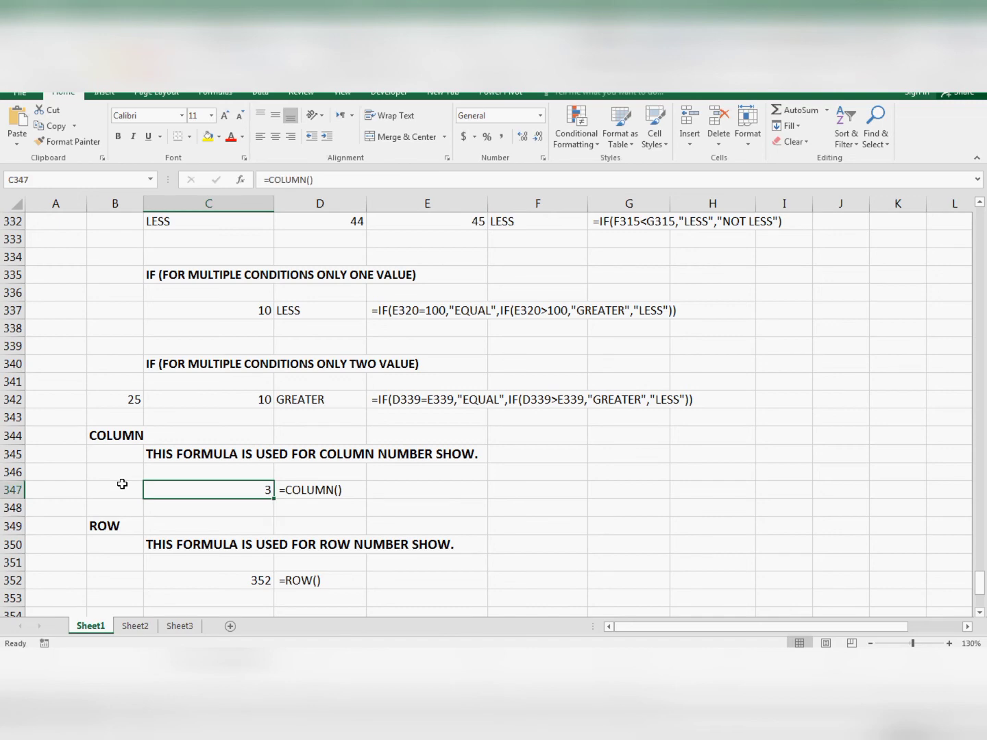
pyautogui.press('Delete')
pyautogui.write('=')
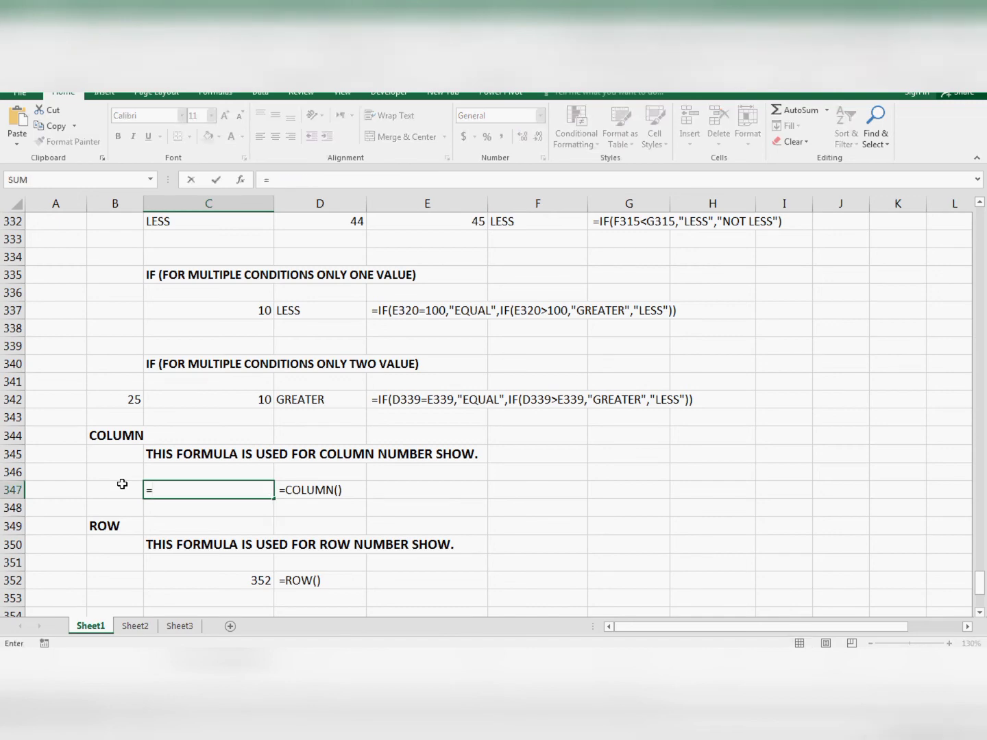
pyautogui.write('COLUMN(')
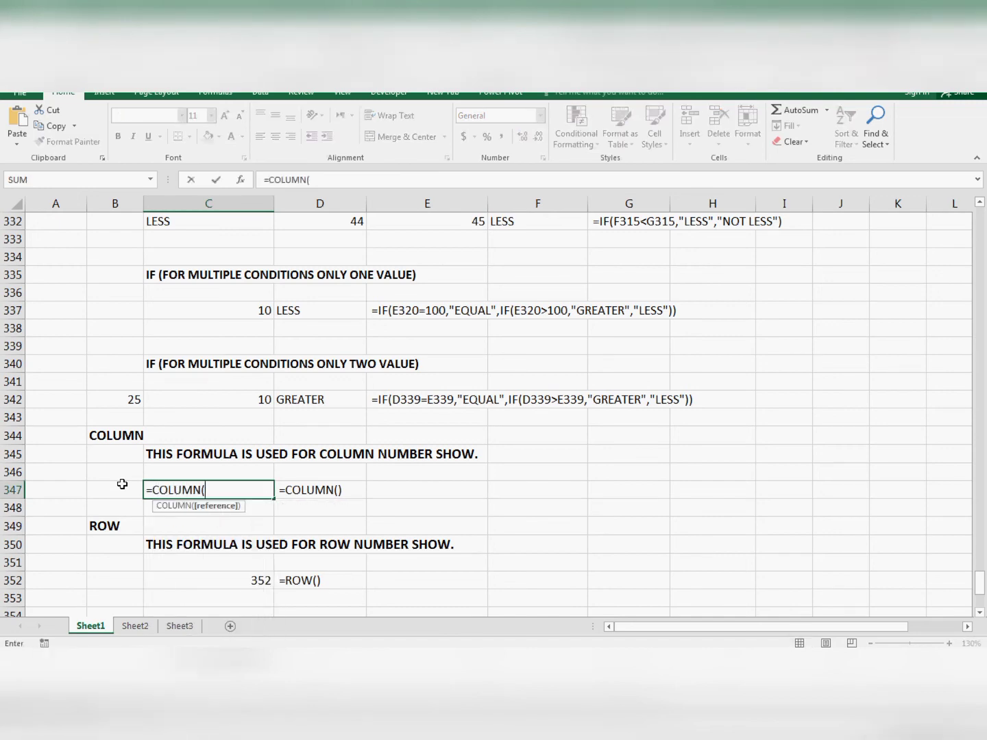
pyautogui.write(')')
pyautogui.press('Return')
pyautogui.press('Up')
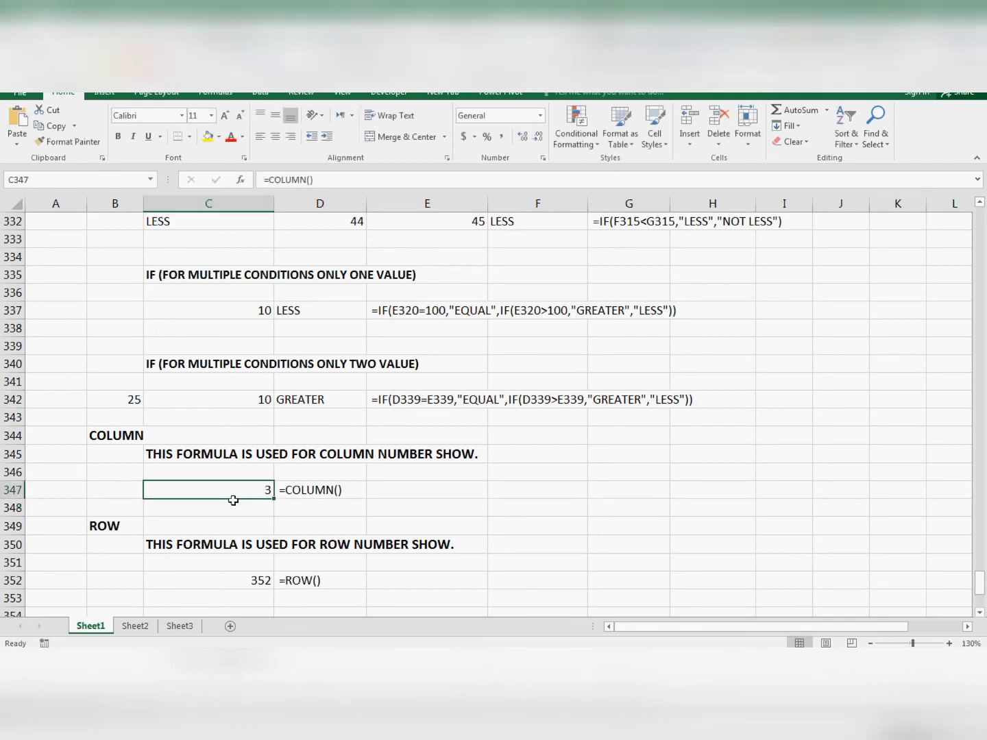
# - Test =COLUMN() in the empty cell I348 and clear that cell again
pyautogui.click(777, 509)
pyautogui.write('=')
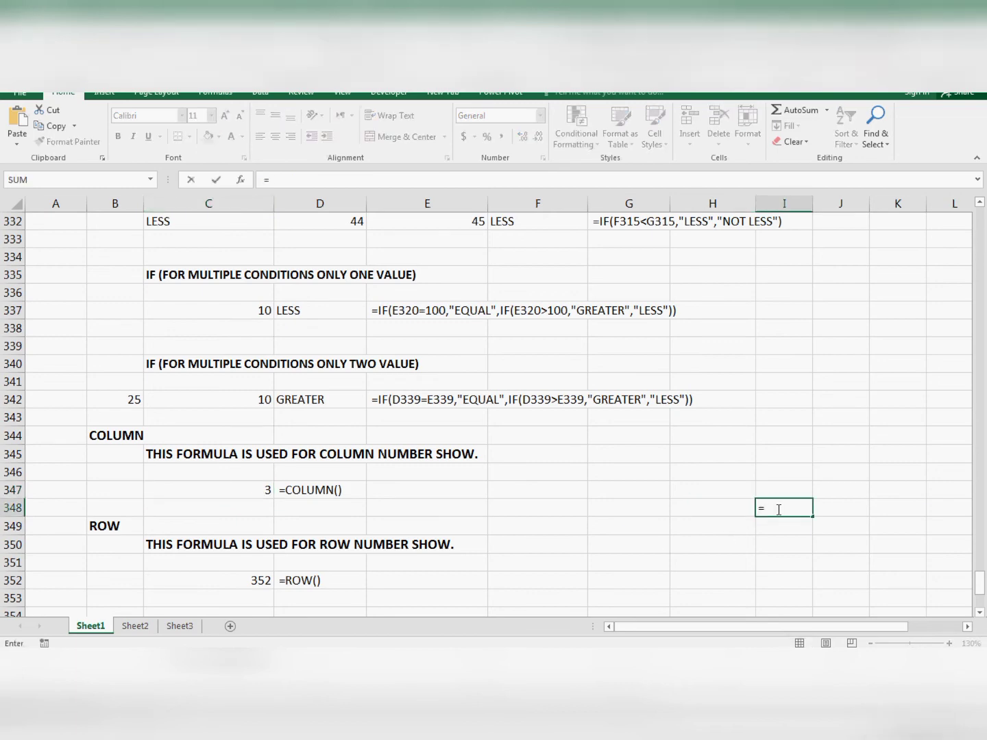
pyautogui.write('COLUMN()')
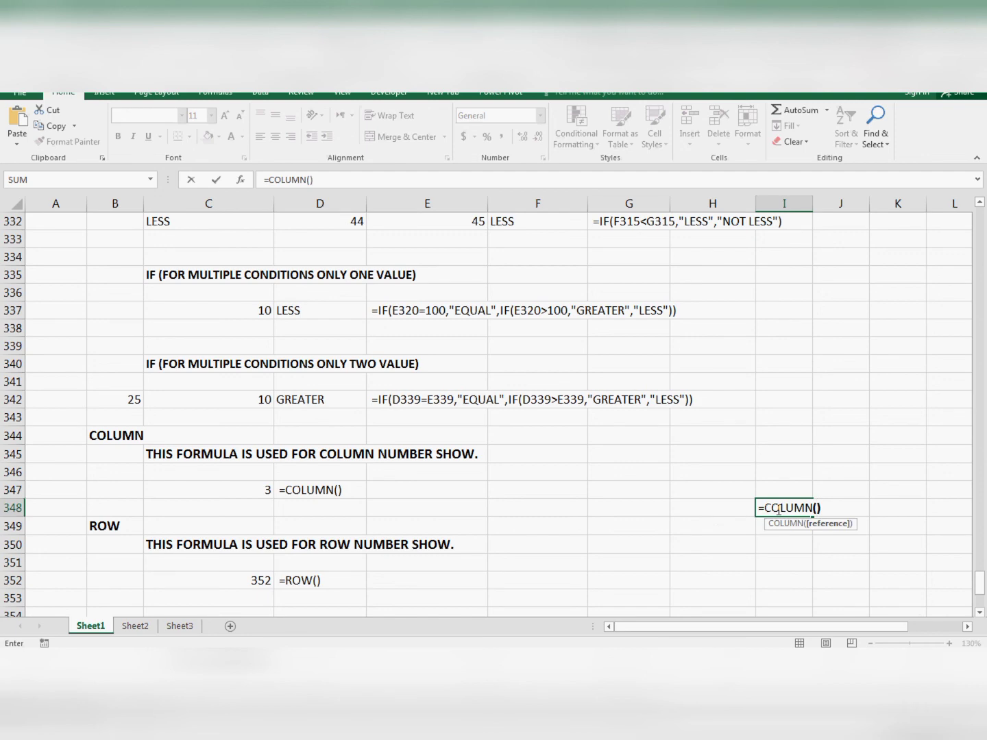
pyautogui.press('Return')
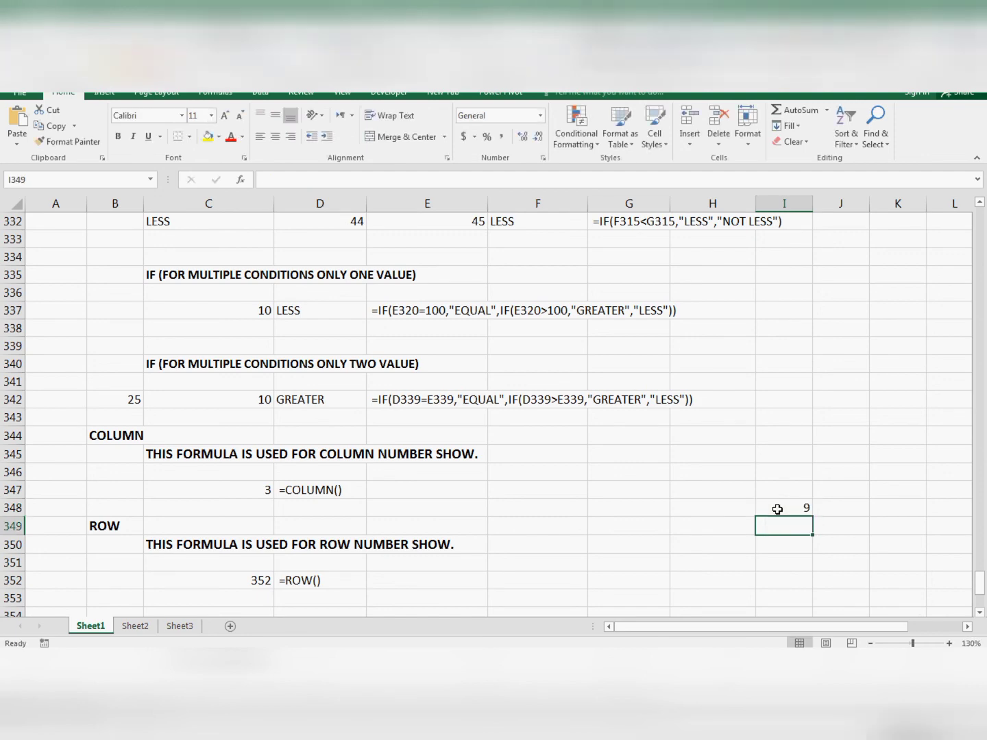
pyautogui.press('Up')
pyautogui.press('Delete')
# - Clear C352 in the ROW section and re-enter its formula as =ROW()
pyautogui.press('Left')
pyautogui.press('Left')
pyautogui.press('Left')
pyautogui.press('Left')
pyautogui.press('Left')
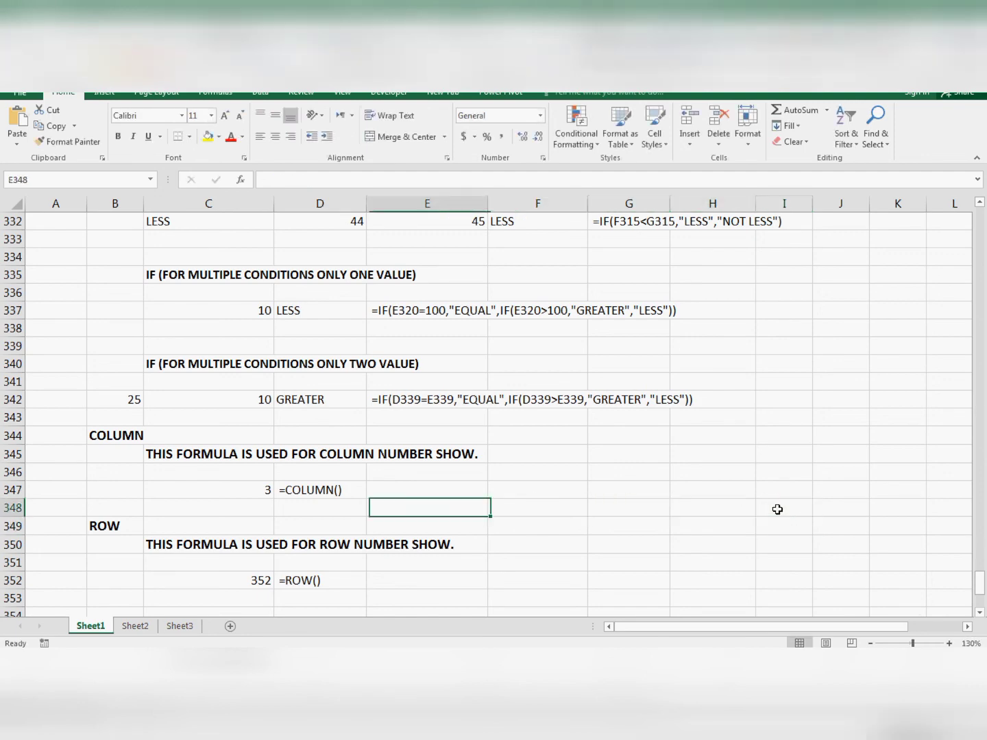
pyautogui.press('Down')
pyautogui.press('Left')
pyautogui.press('Down')
pyautogui.press('Down')
pyautogui.press('Down')
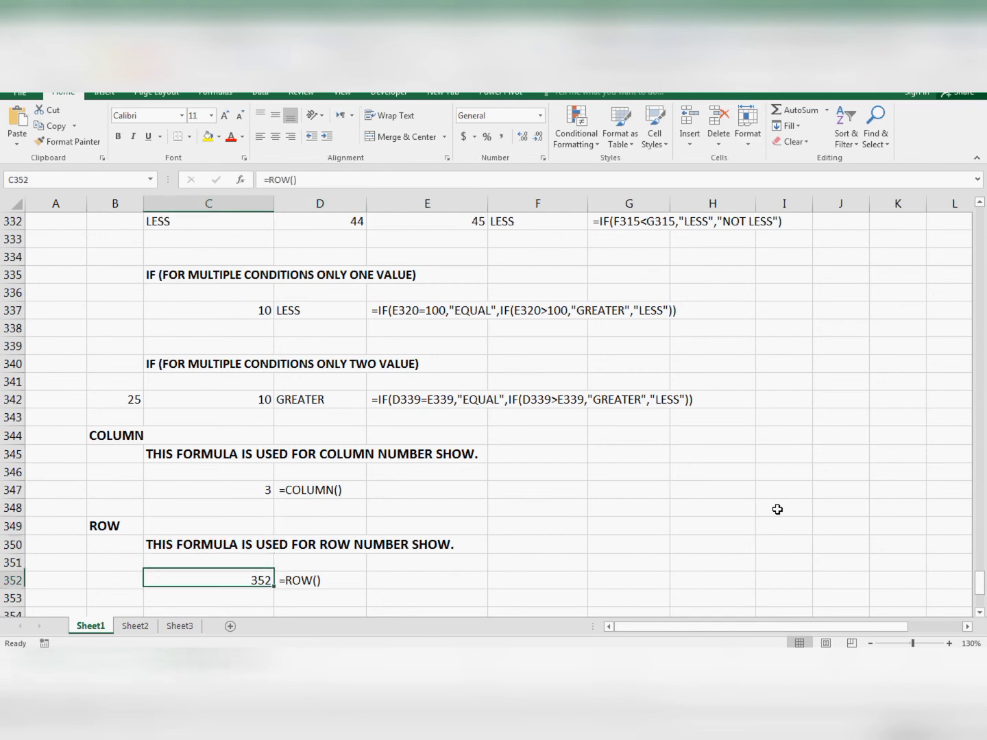
pyautogui.press('Delete')
pyautogui.write('=R')
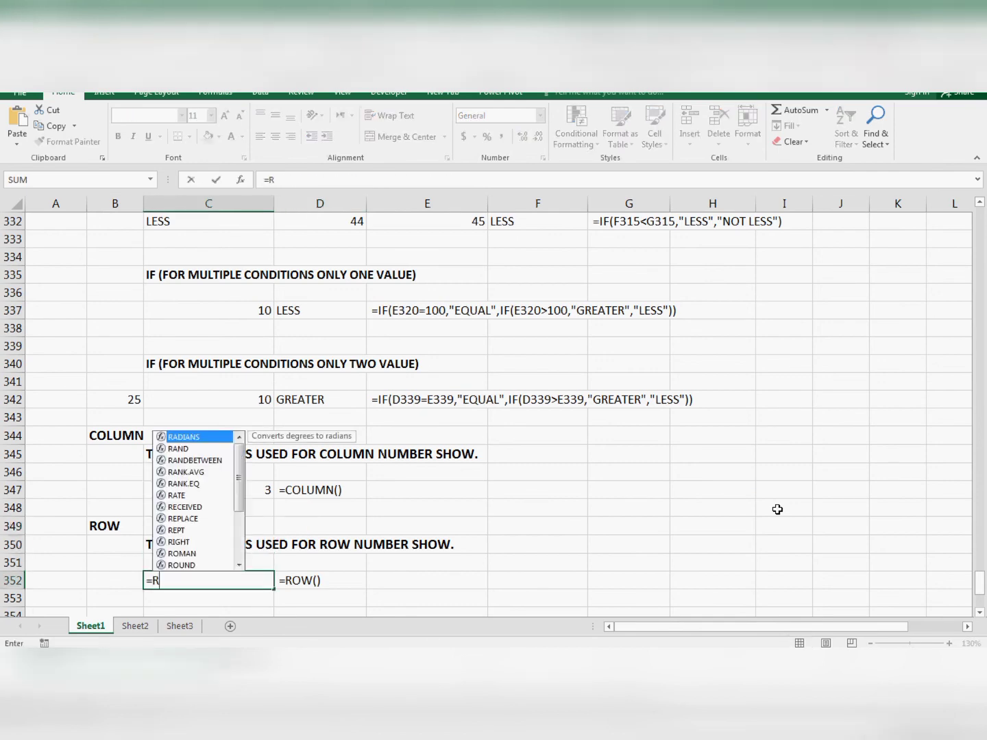
pyautogui.write('OW()')
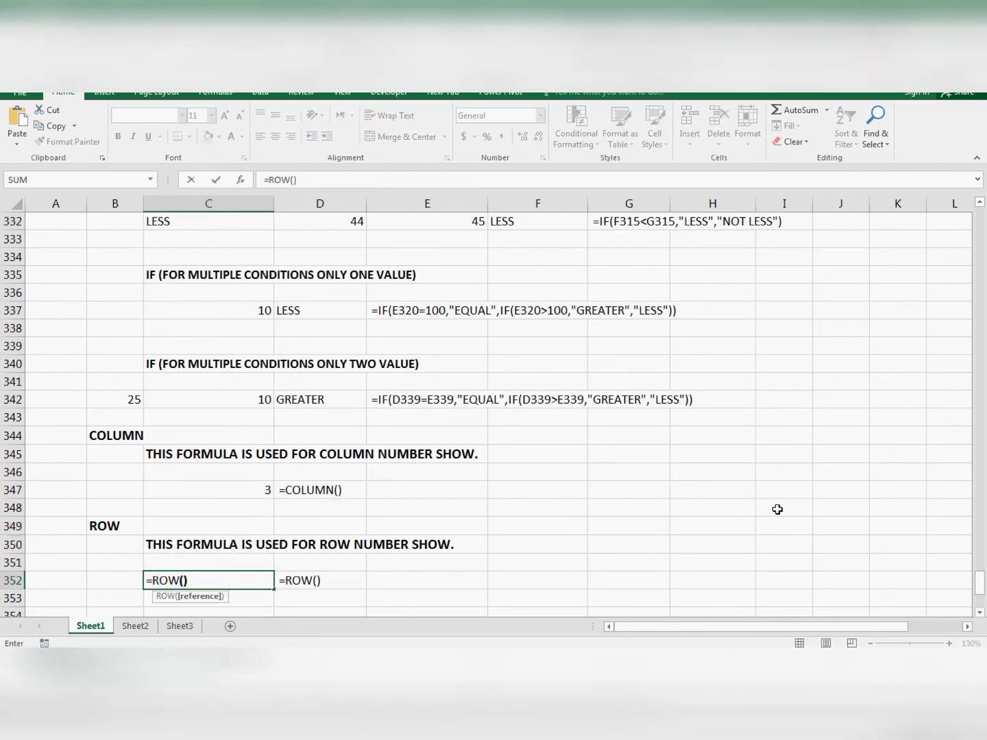
pyautogui.press('Return')
pyautogui.press('Up')
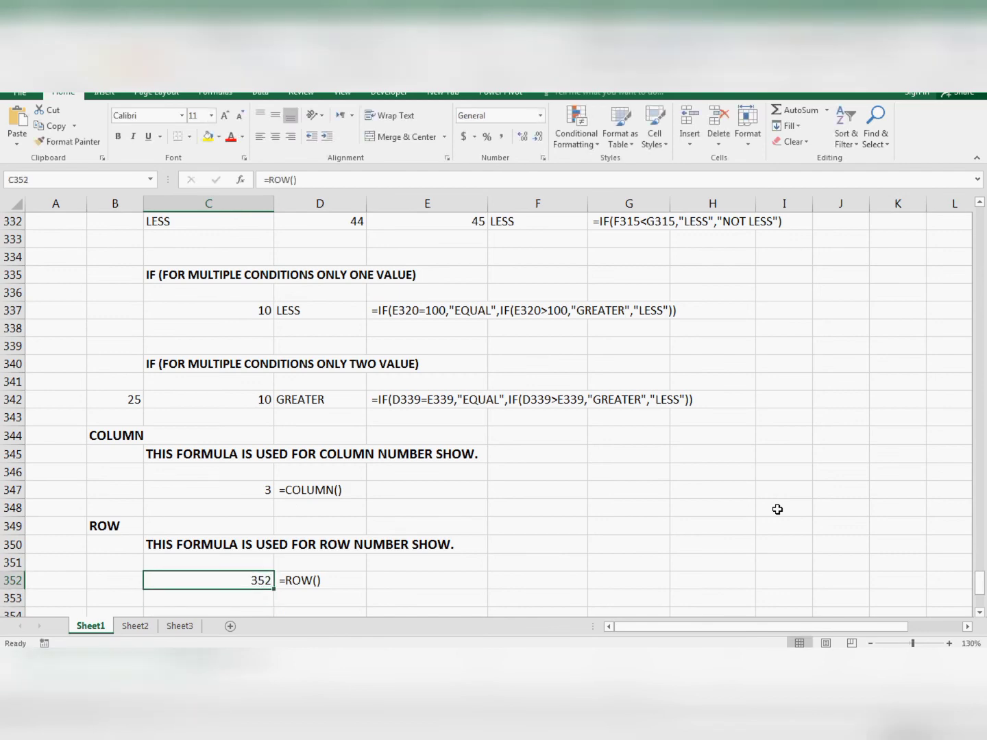
# - Review the end of the formula sheet below the ROW example and the IF sections back up to the comparison operators
pyautogui.press('Left')
pyautogui.press('Left')
pyautogui.press('Right')
pyautogui.press('Right')
pyautogui.scroll(-4, 212, 593)
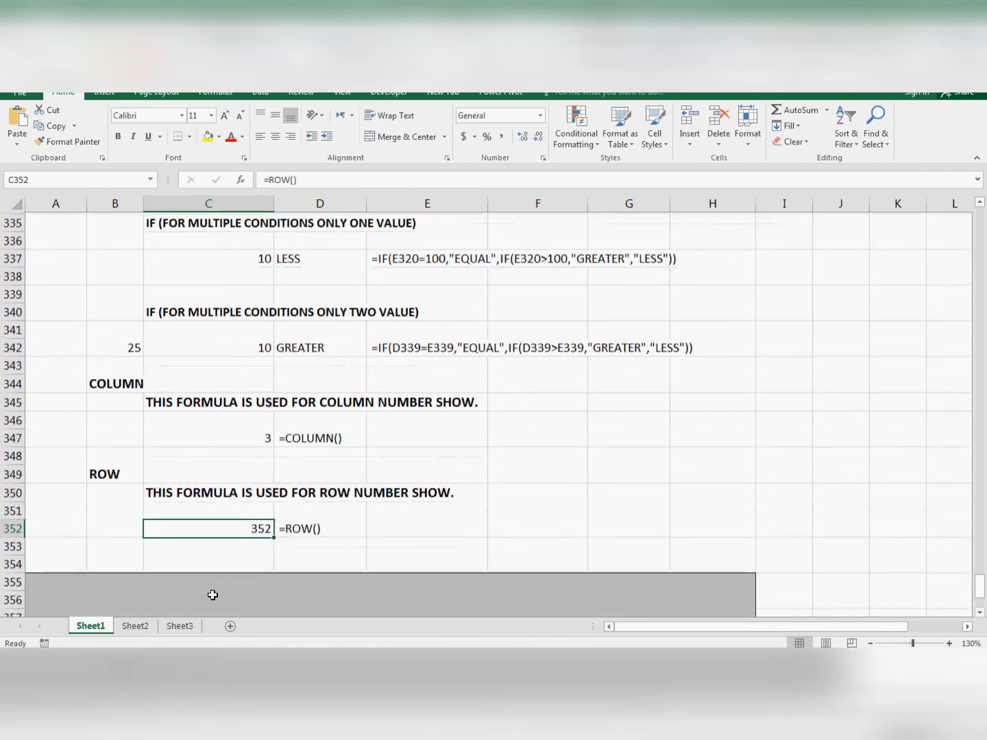
pyautogui.scroll(-1, 247, 565)
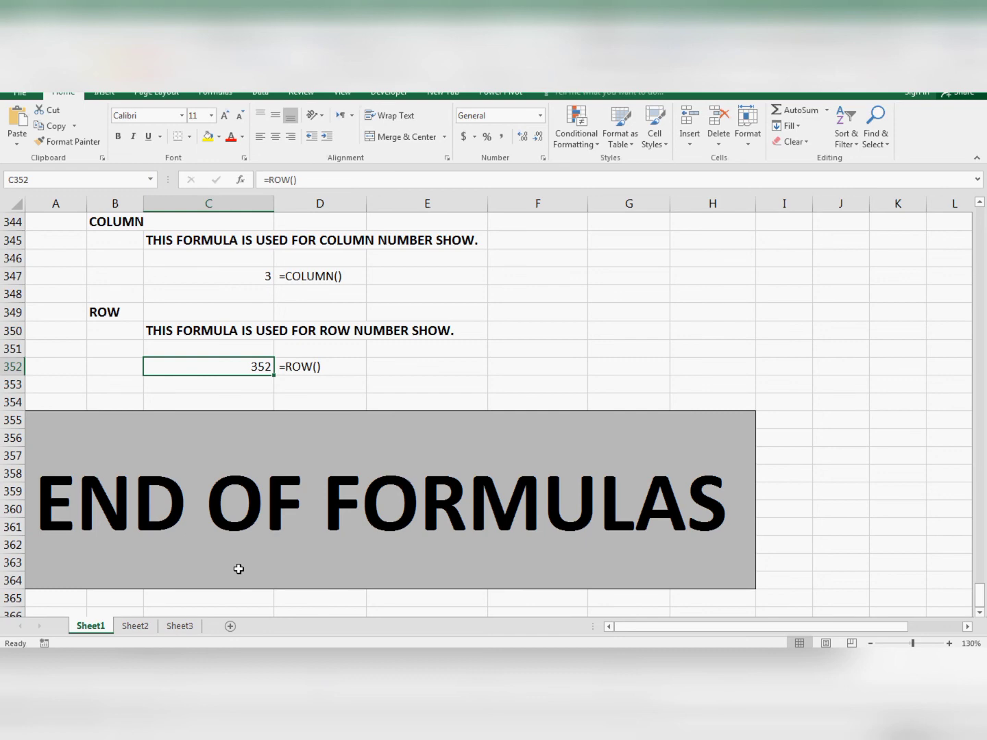
pyautogui.scroll(8, 234, 572)
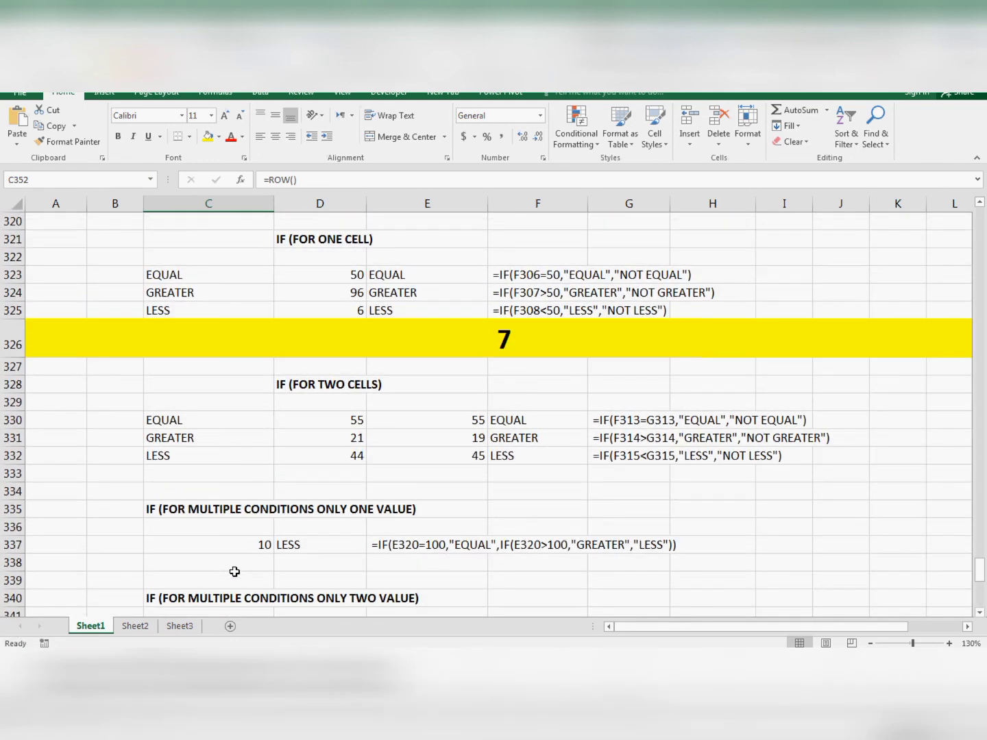
pyautogui.scroll(5, 235, 572)
pyautogui.scroll(3, 235, 571)
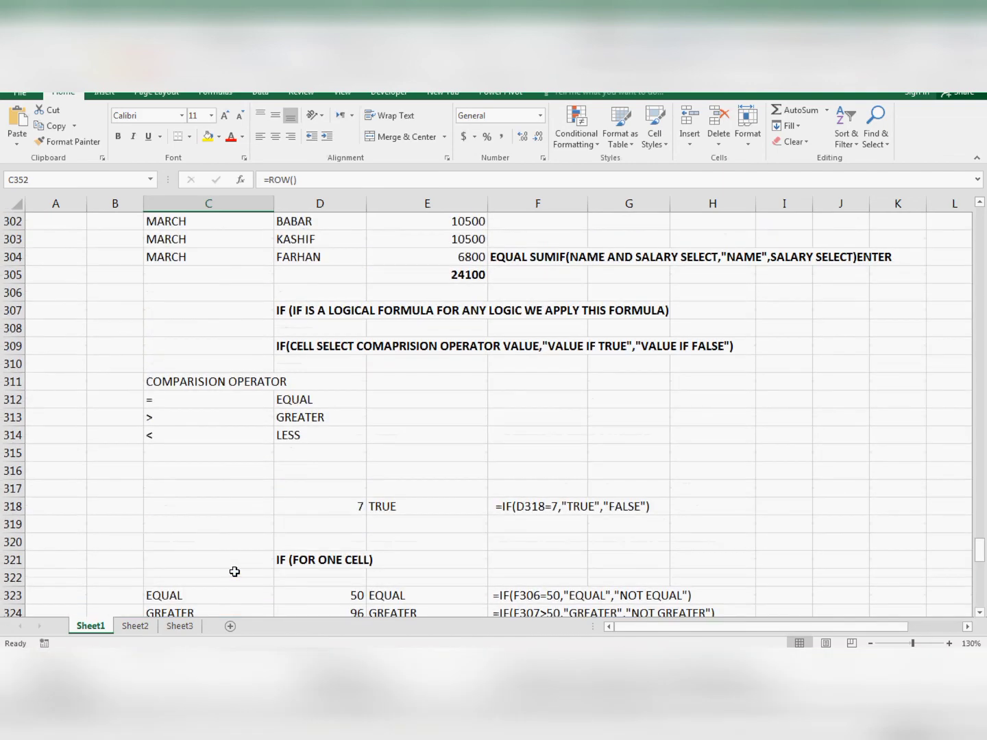